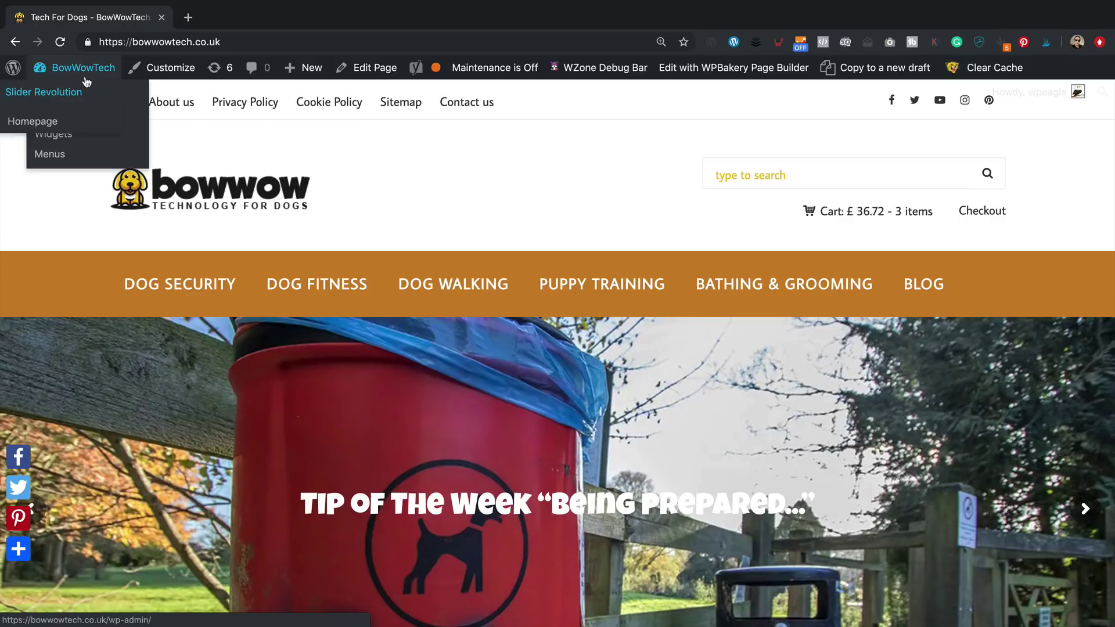
From the admin dashboard, open WZone and start its Import Products without API keys
mouse_move(96, 71)
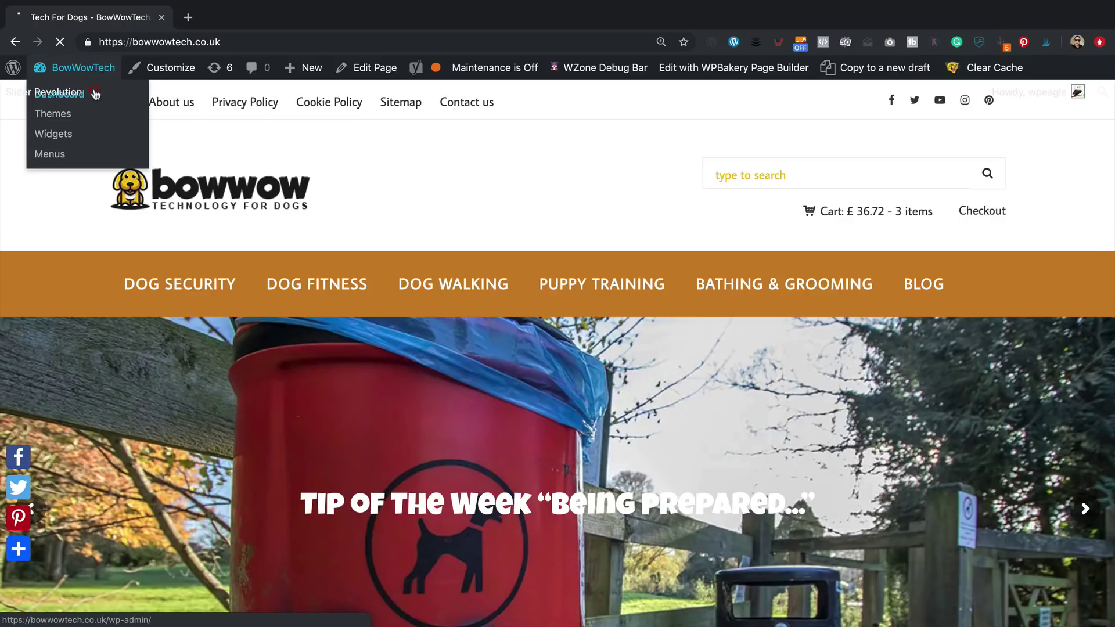
click(95, 93)
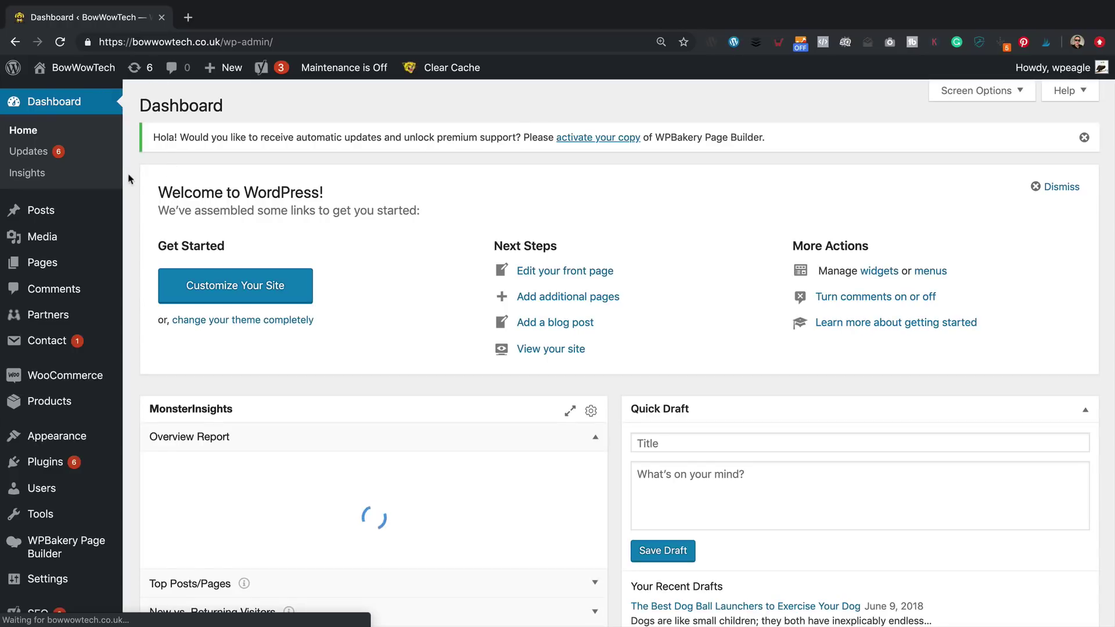
scroll(129, 178, down, 8)
mouse_move(70, 526)
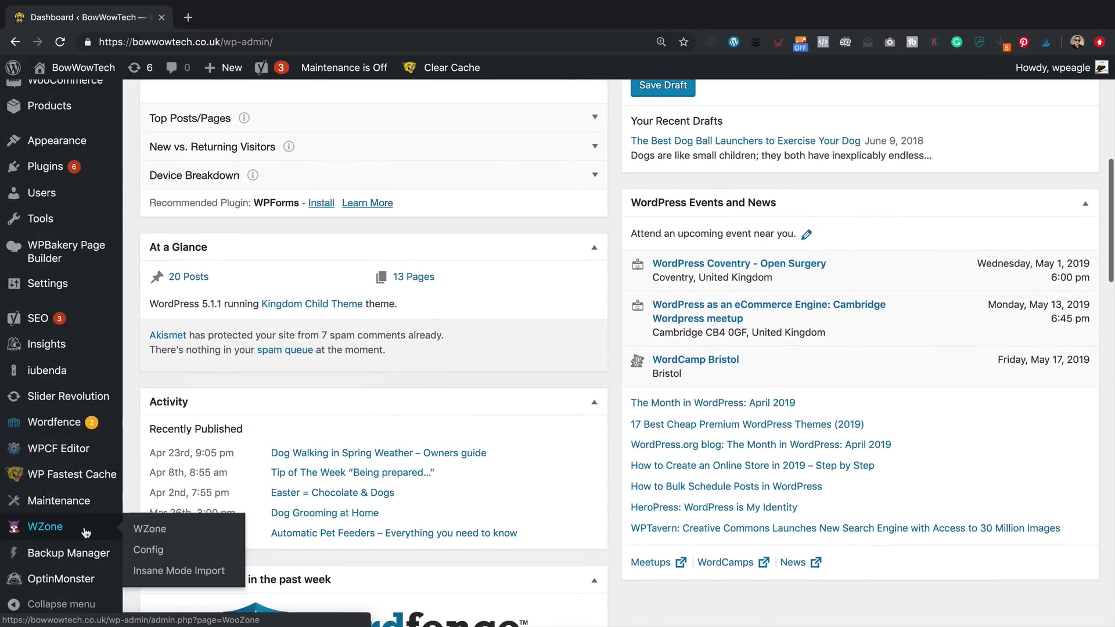
click(139, 530)
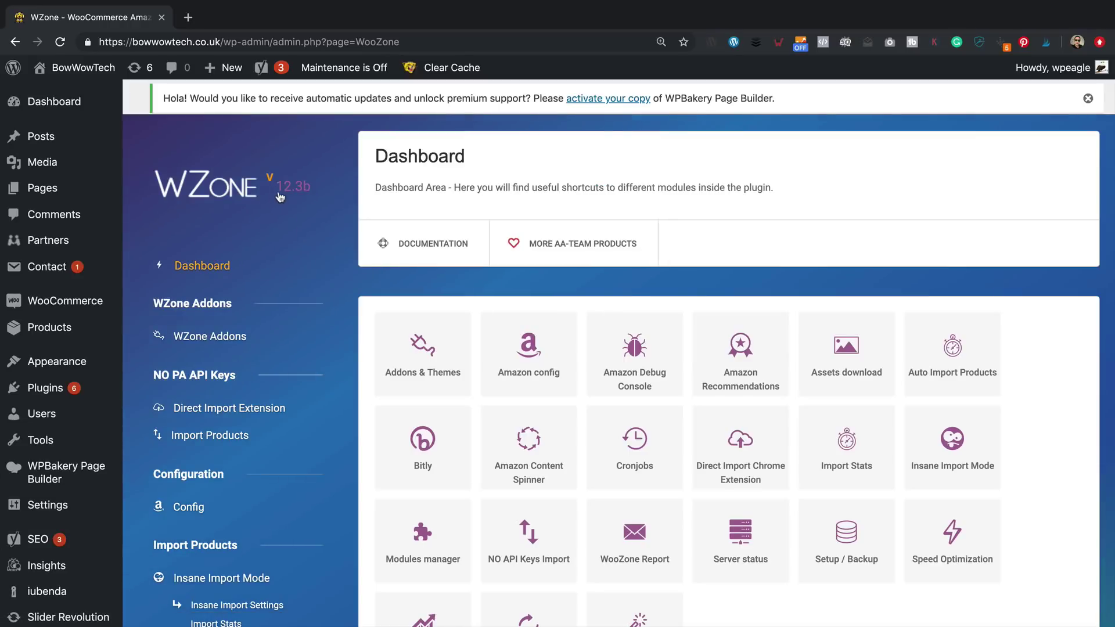
scroll(203, 296, down, 2)
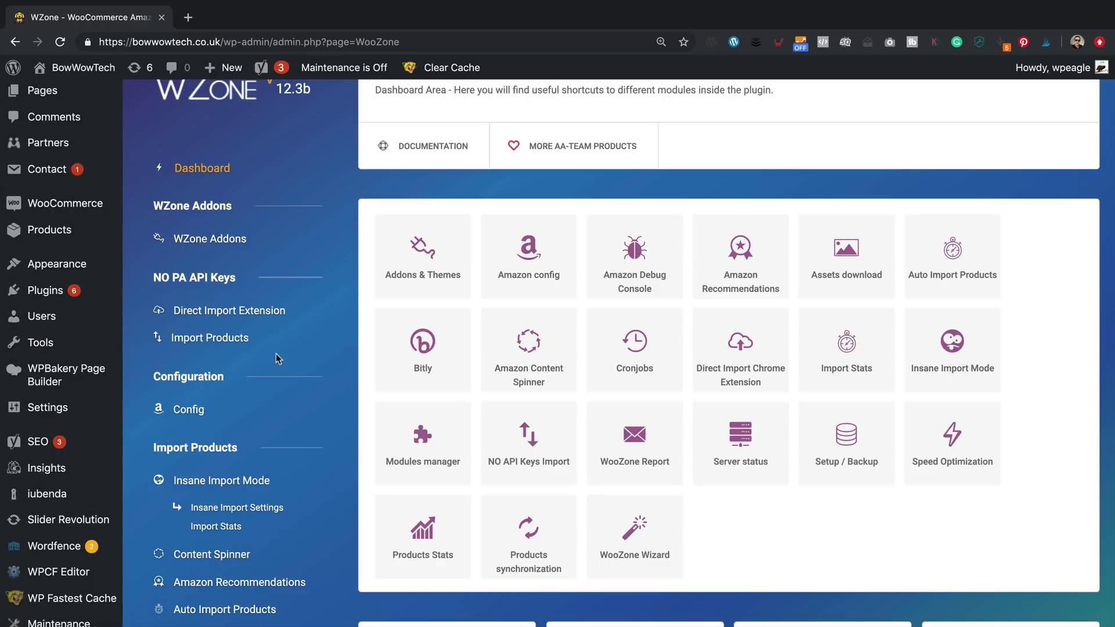
click(221, 337)
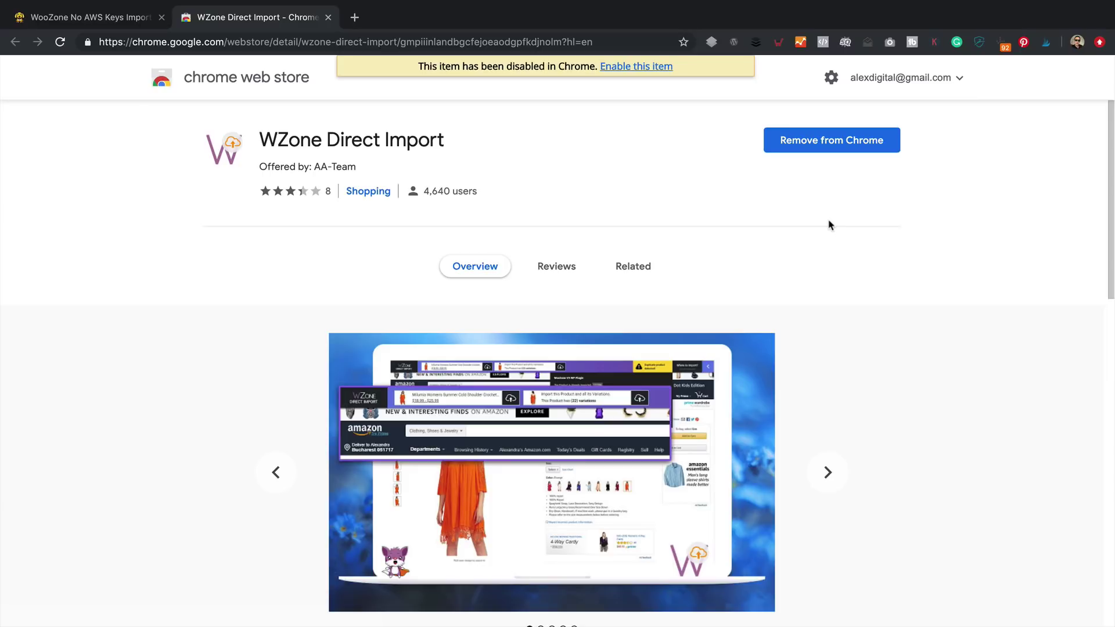
Enable the disabled WZone Direct Import extension from its Chrome Web Store banner
click(638, 67)
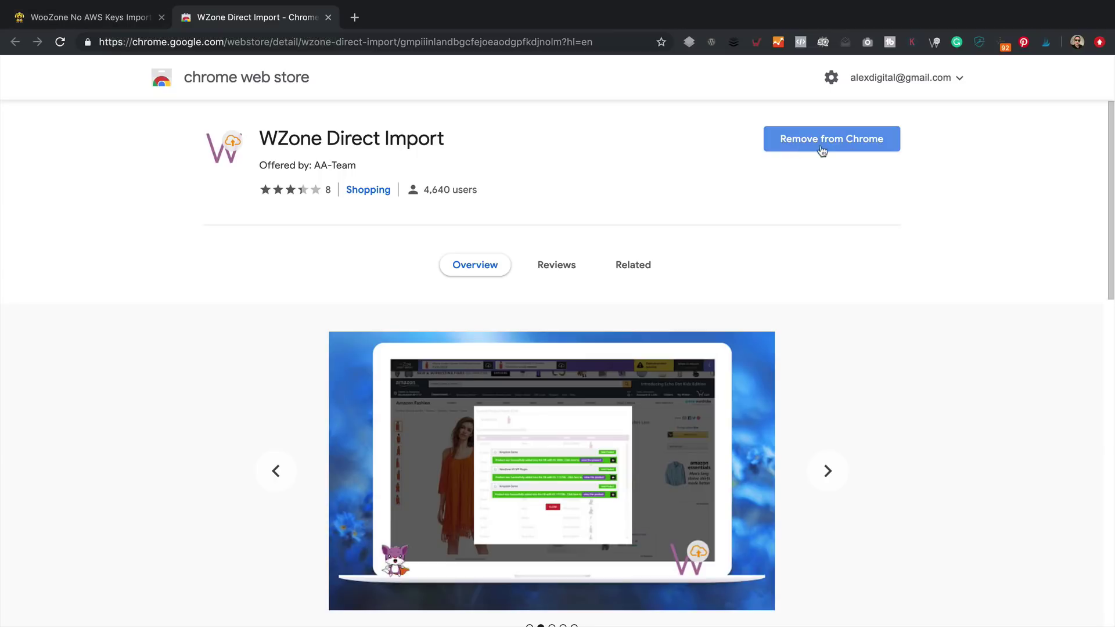
Reload the WZone no-keys import page and unlock NO AWS KEYS IMPORT
click(129, 22)
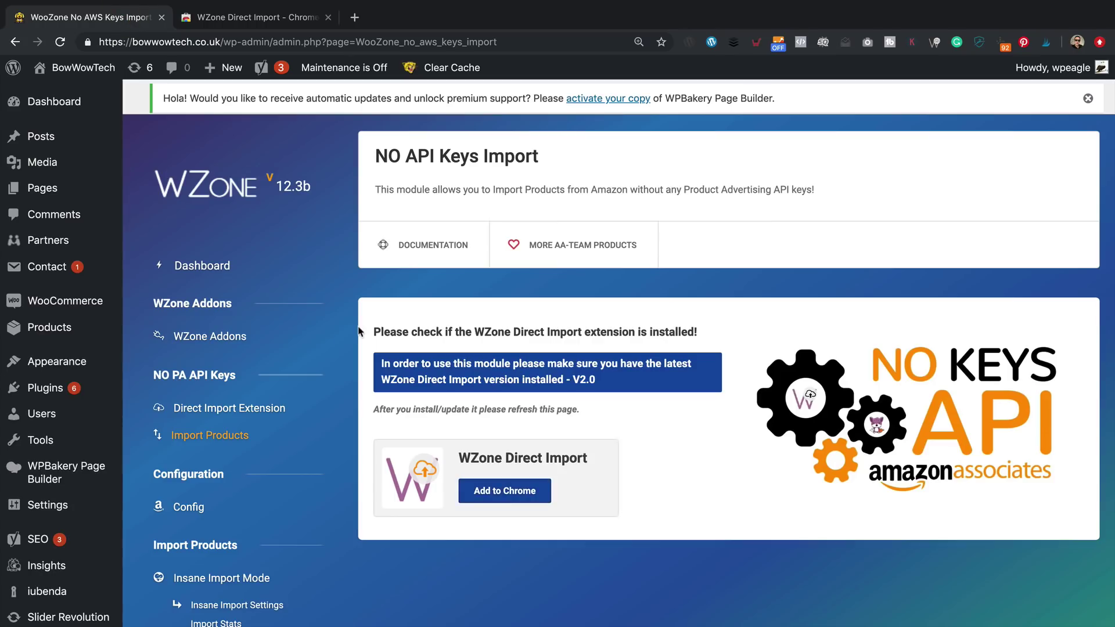
click(61, 41)
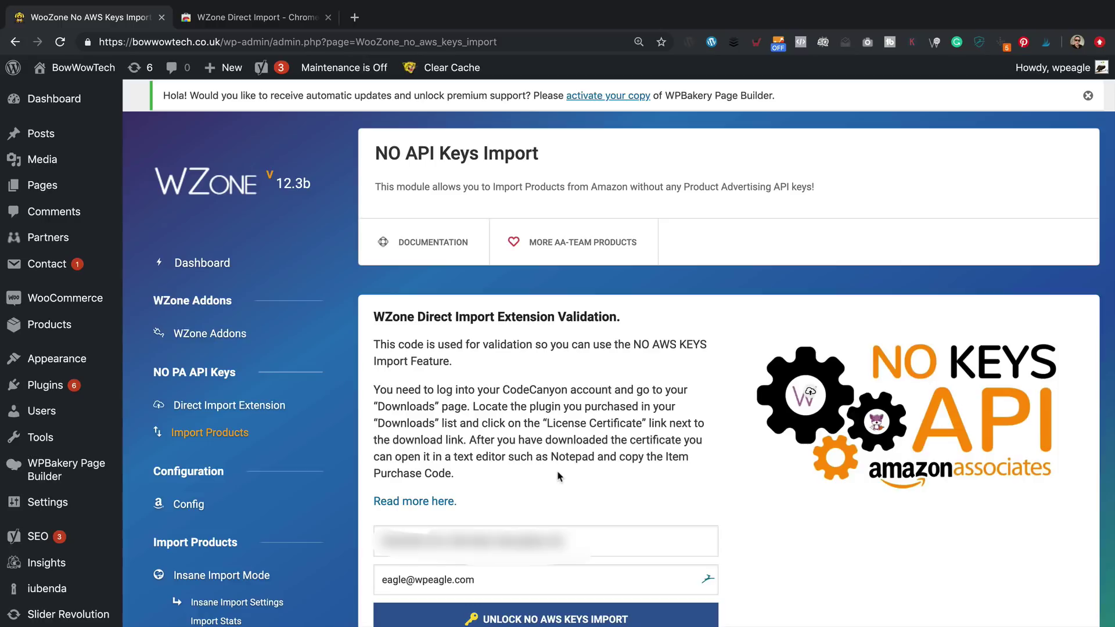
scroll(484, 520, down, 3)
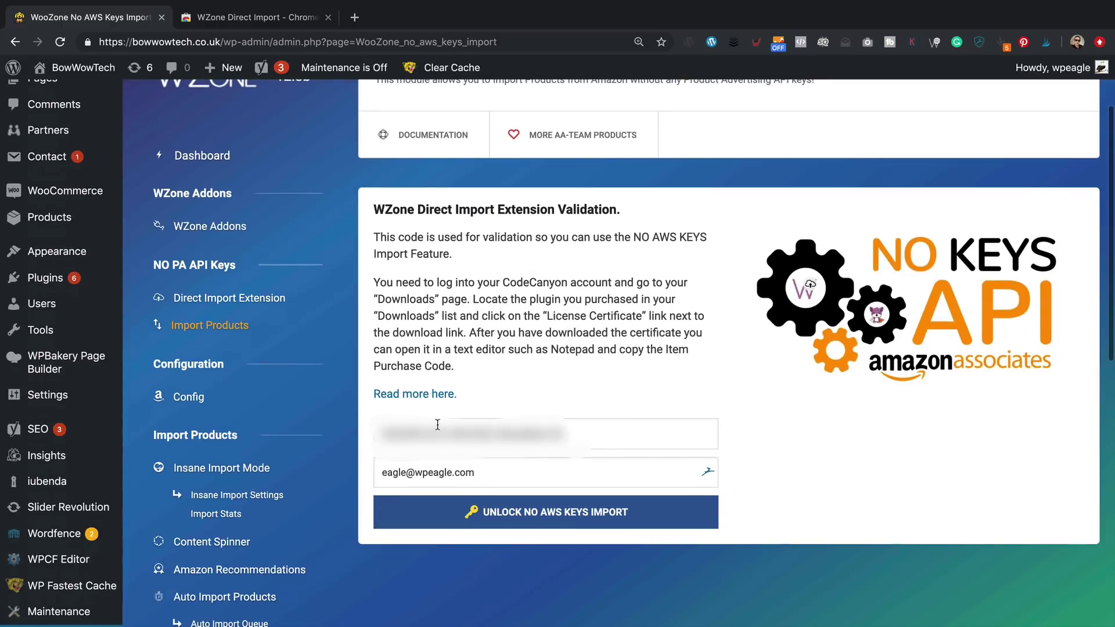
click(578, 505)
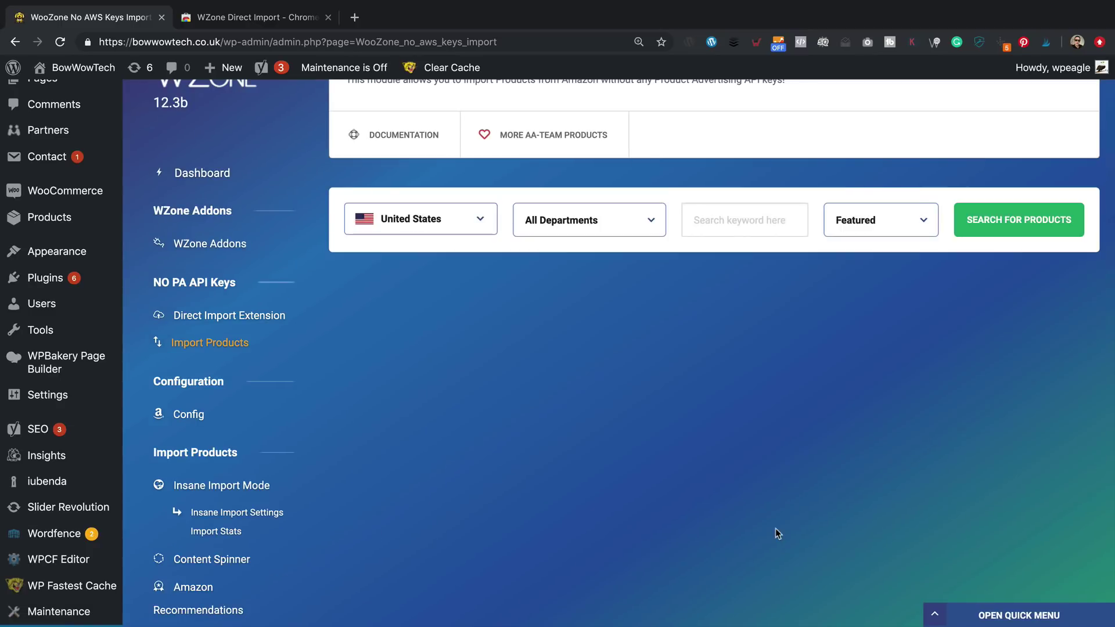
Search Amazon United Kingdom Pet Supplies for 'dog ball', sorted by Featured
scroll(740, 490, up, 1)
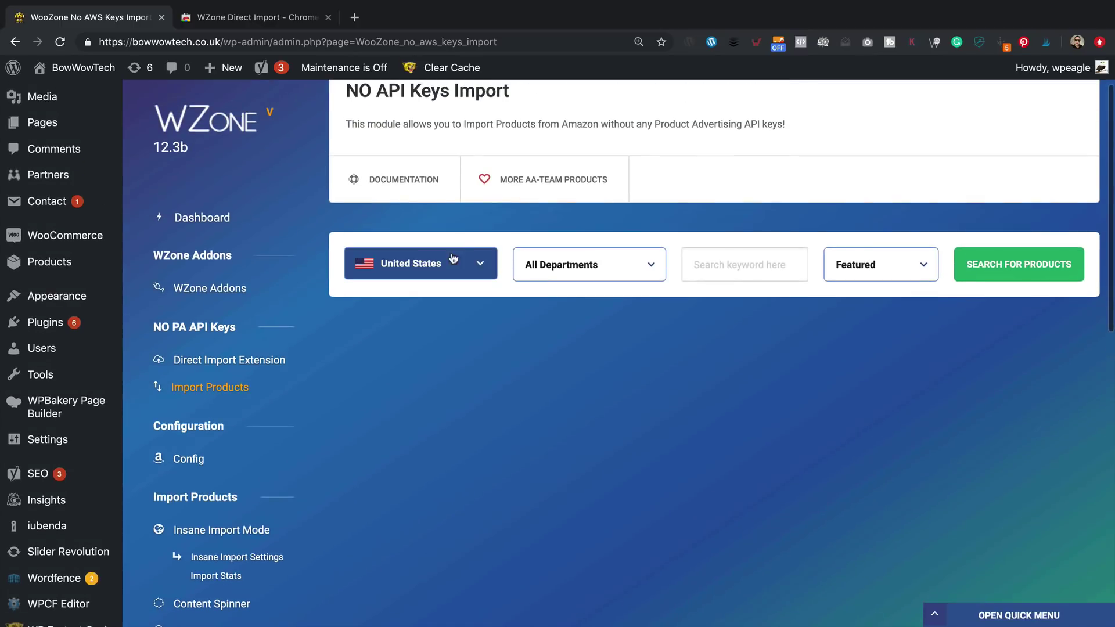
click(482, 263)
click(451, 328)
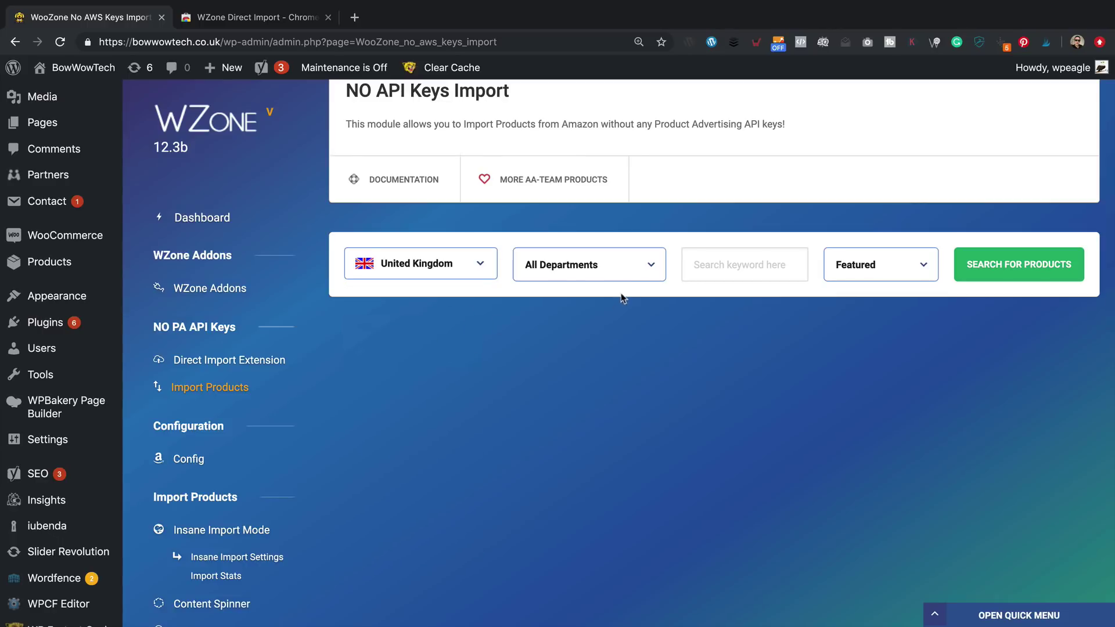
click(642, 266)
scroll(642, 361, down, 5)
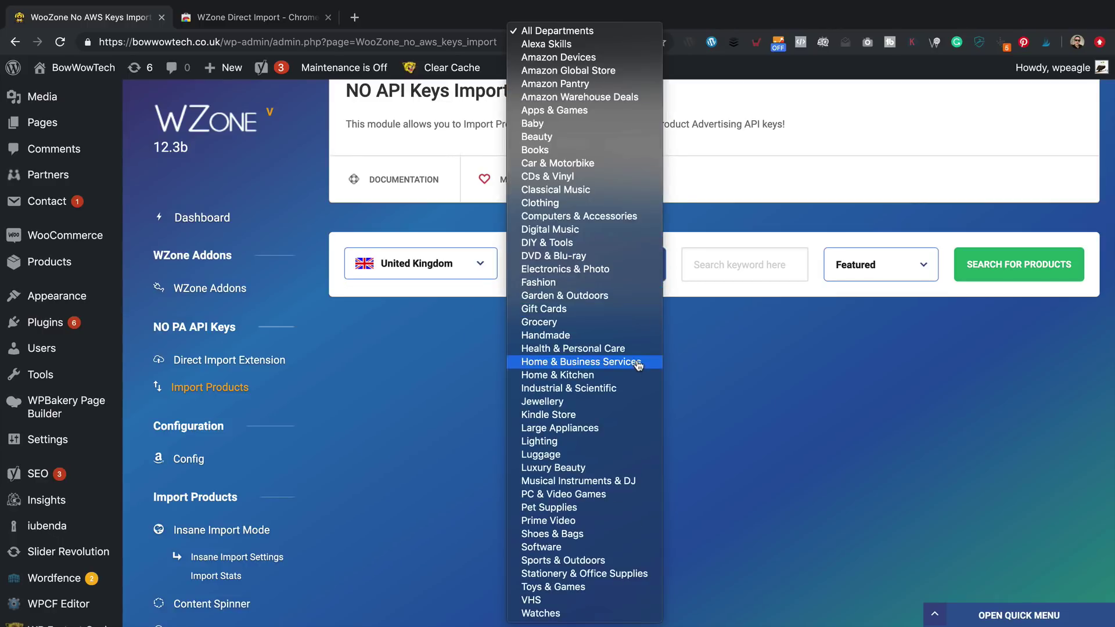
click(625, 507)
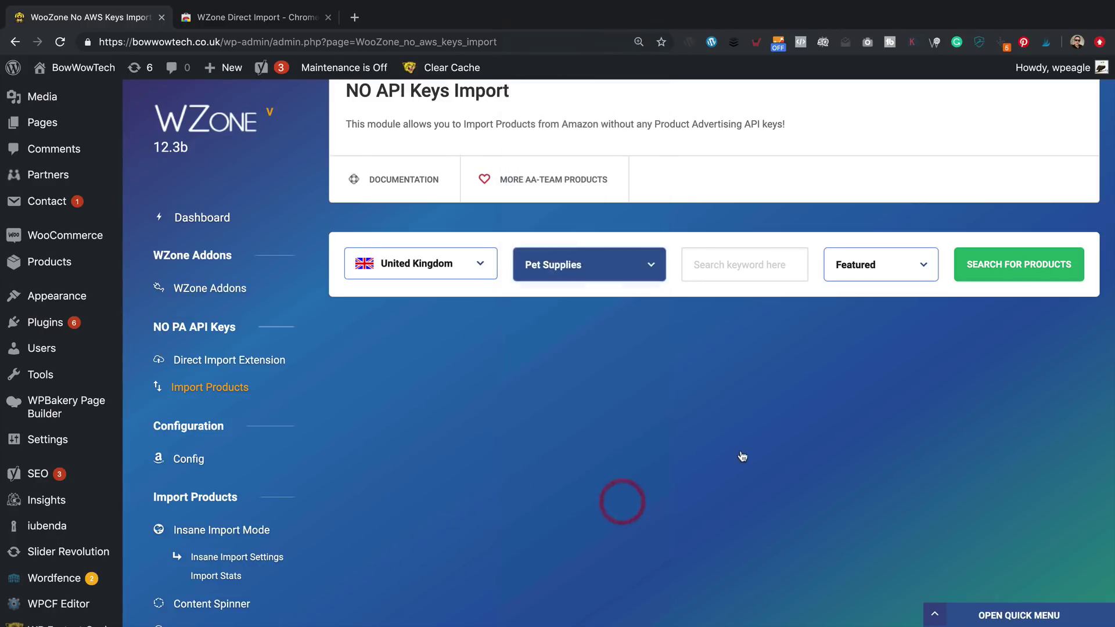
click(766, 267)
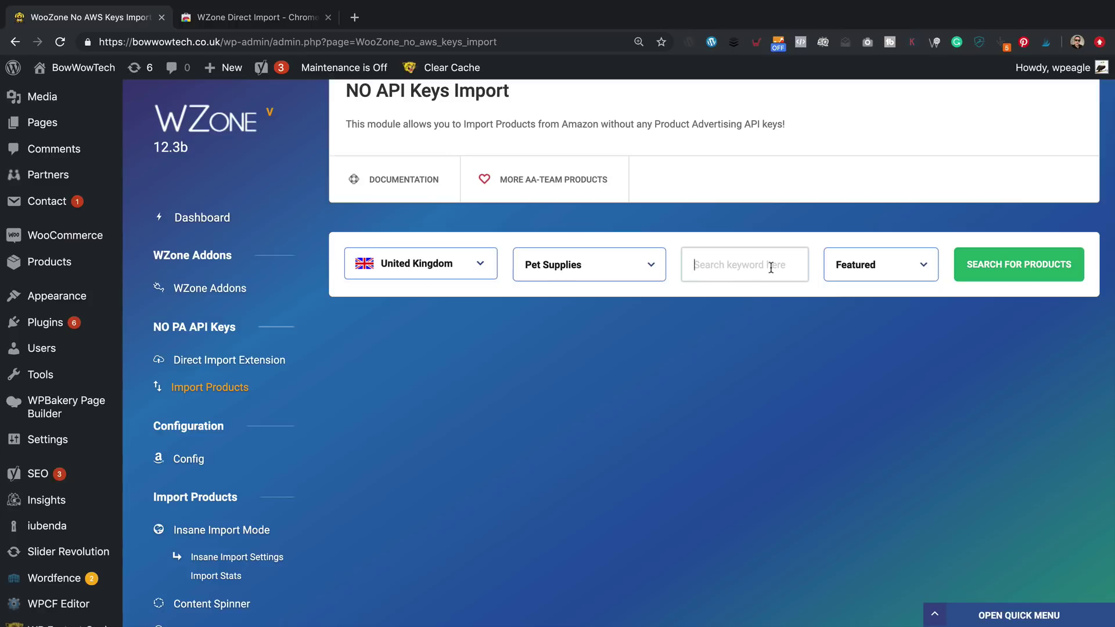
text(dog ball)
click(894, 266)
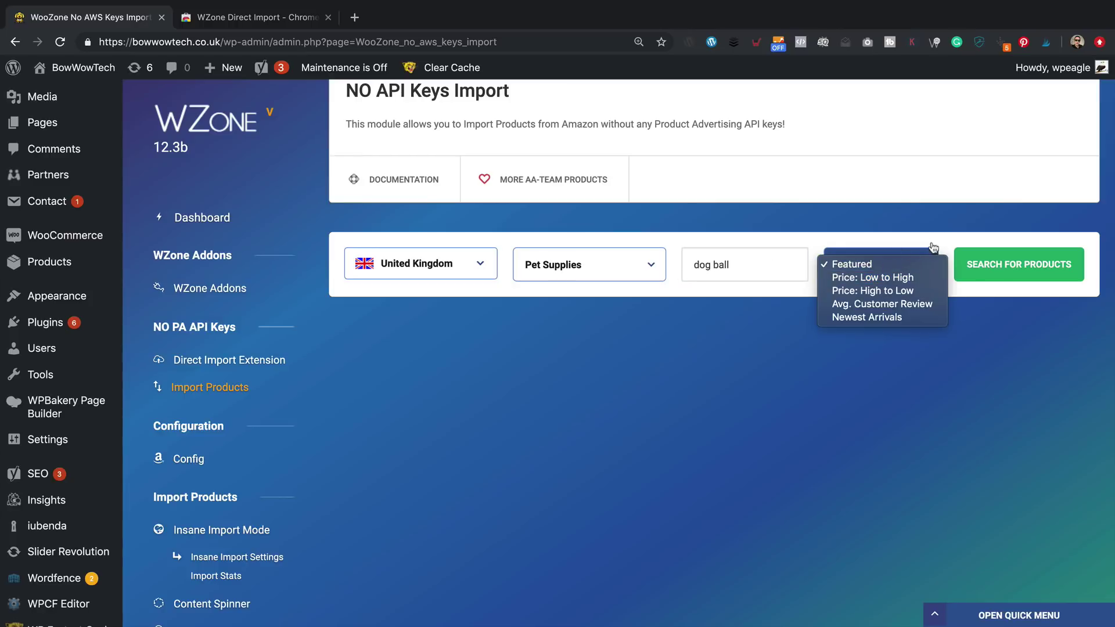
click(931, 242)
click(958, 251)
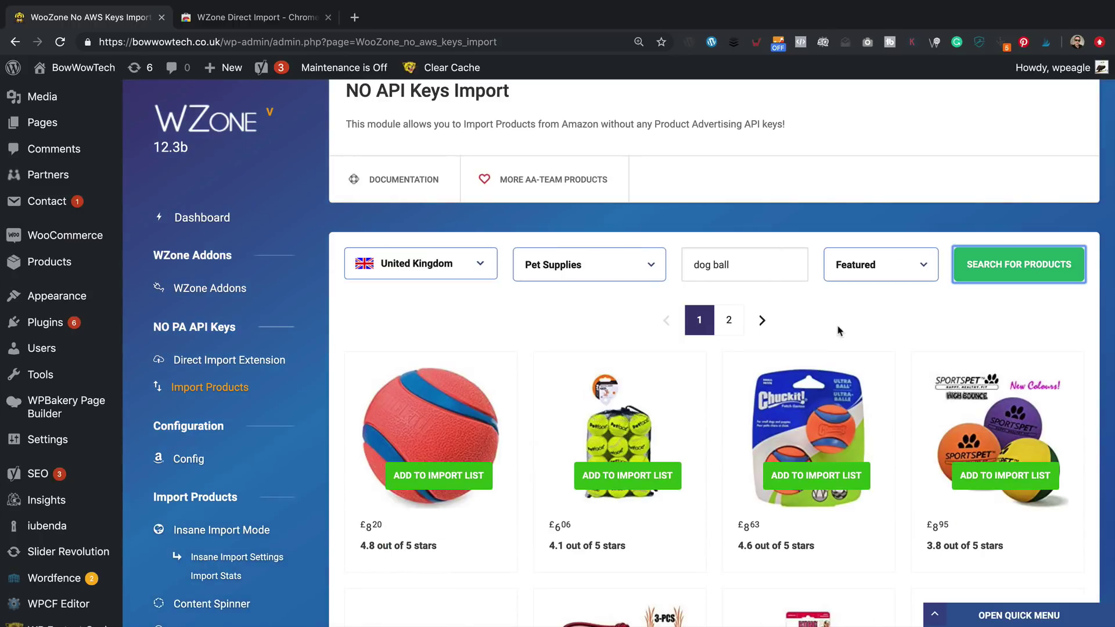
Add ten dog ball products, including the Chuckit, KONG and Jolly Doggy balls, to the import list
scroll(838, 331, down, 4)
scroll(837, 326, up, 2)
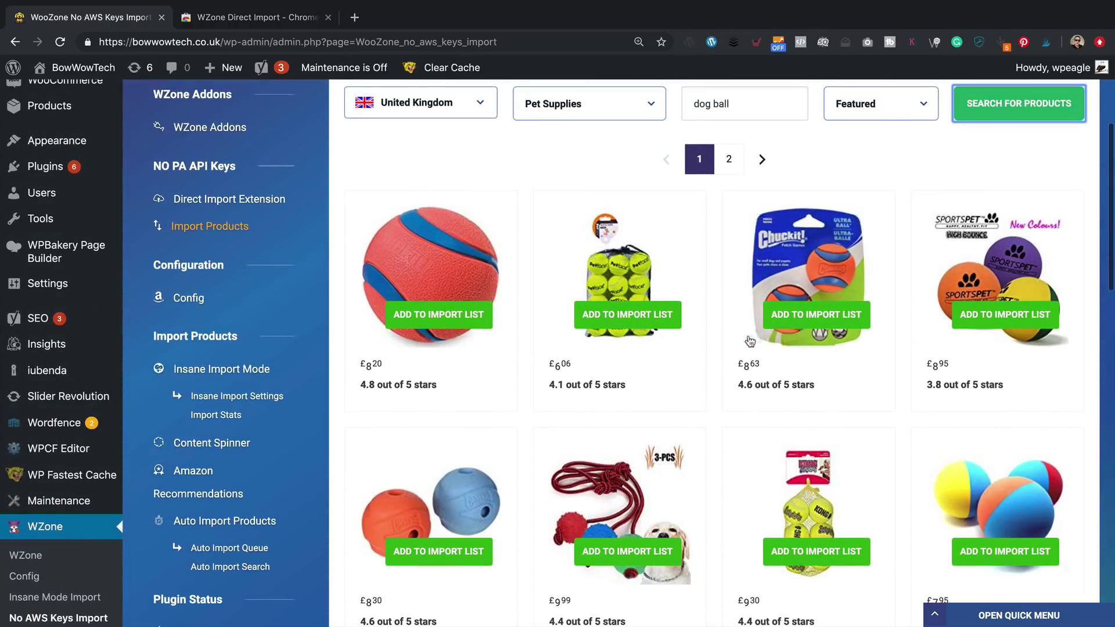
click(436, 316)
click(627, 316)
click(852, 315)
click(1005, 315)
click(435, 553)
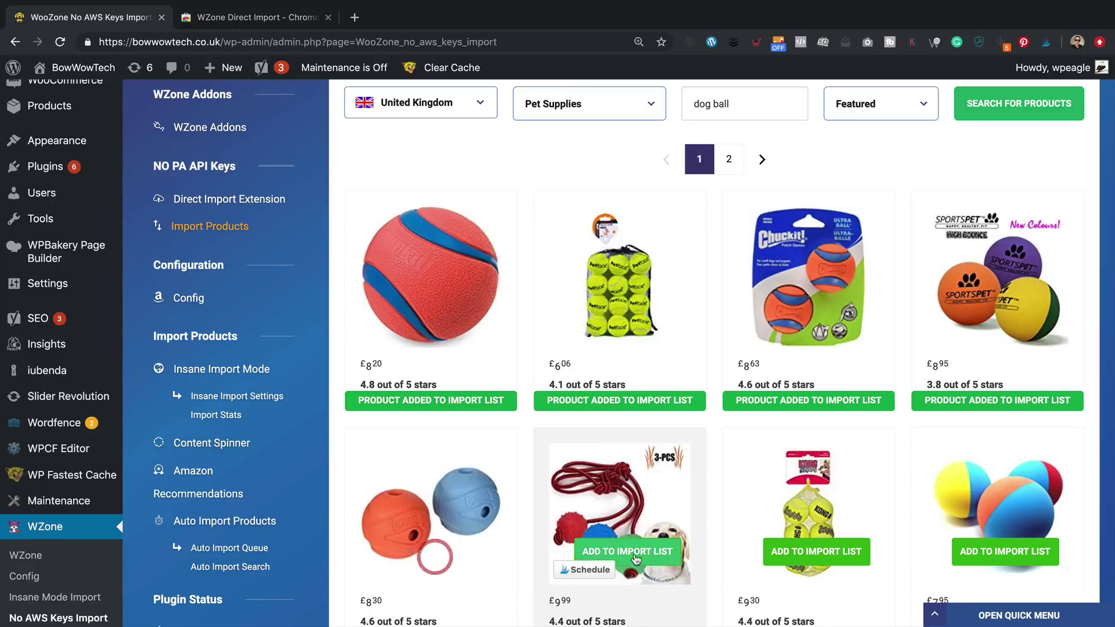
click(636, 553)
click(816, 551)
click(1005, 552)
scroll(718, 505, down, 5)
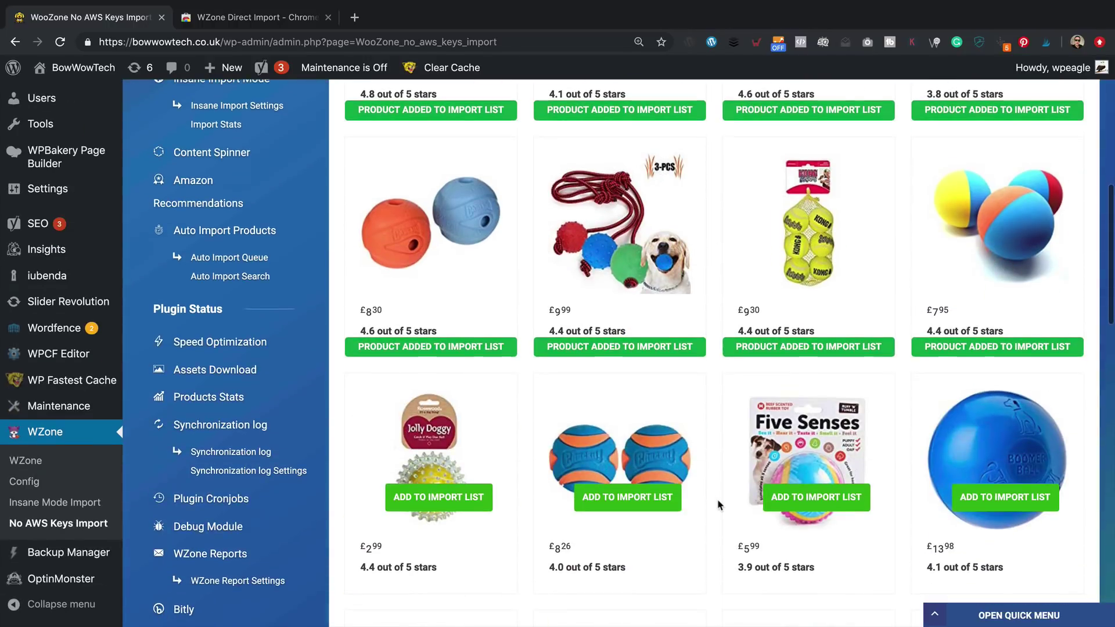
scroll(721, 509, down, 3)
click(439, 315)
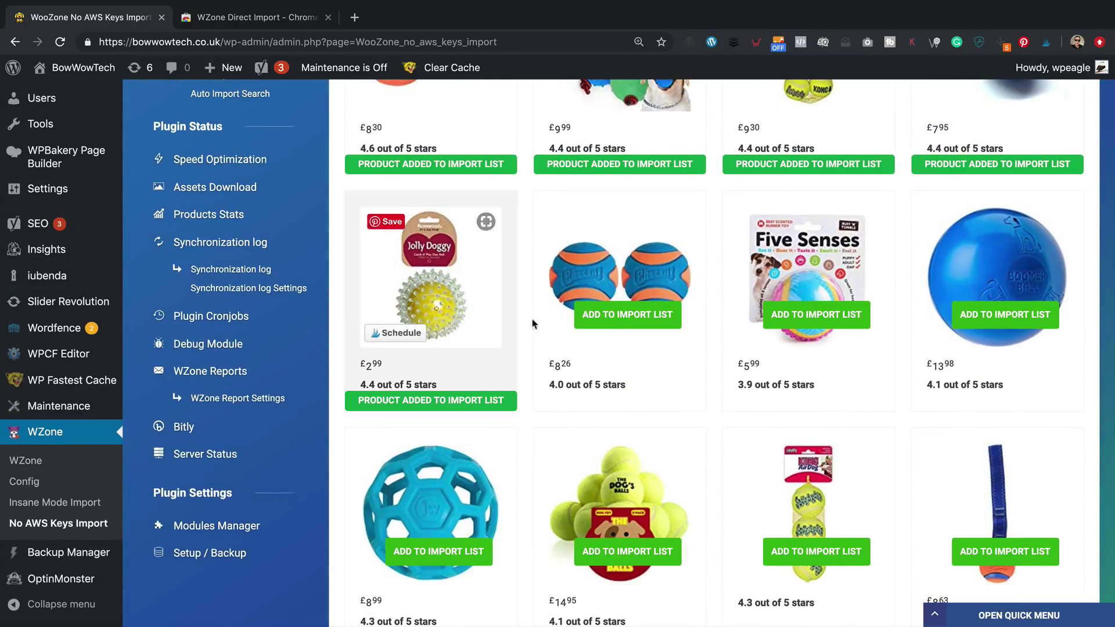
click(627, 315)
Check the Five Senses ball on Amazon, then queue it and the blue Boomer Ball
click(877, 320)
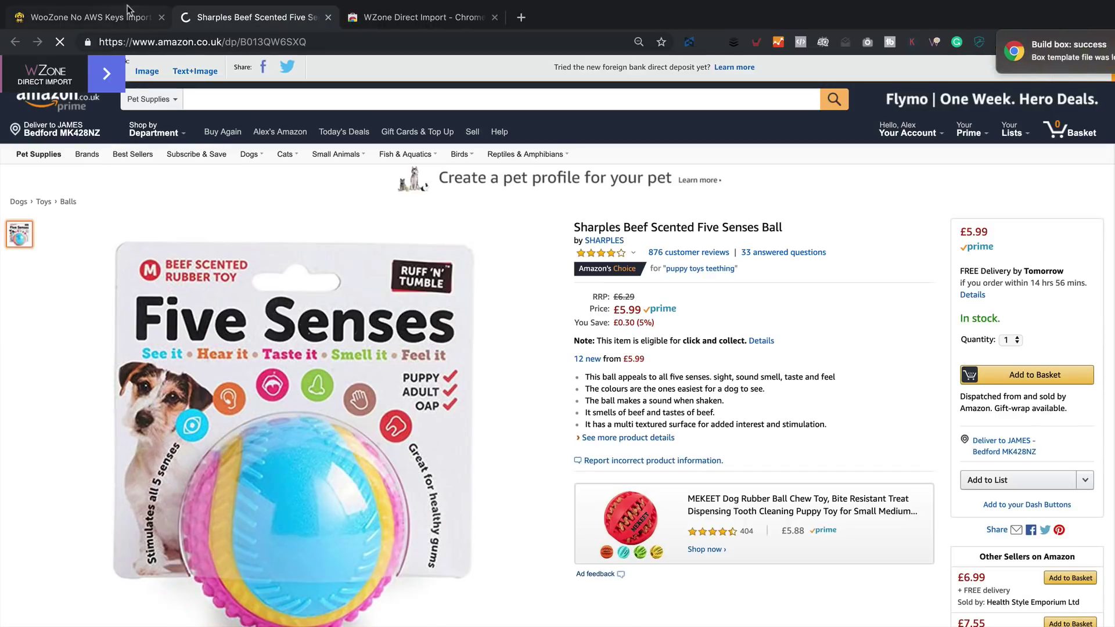
click(329, 17)
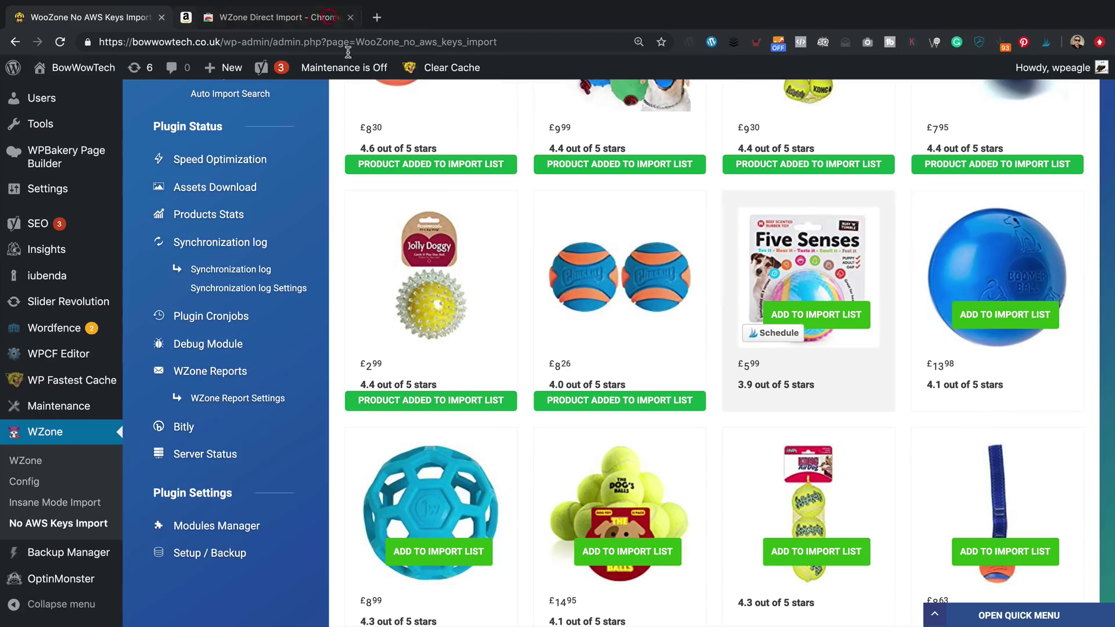
click(853, 315)
click(1011, 314)
scroll(993, 323, up, 4)
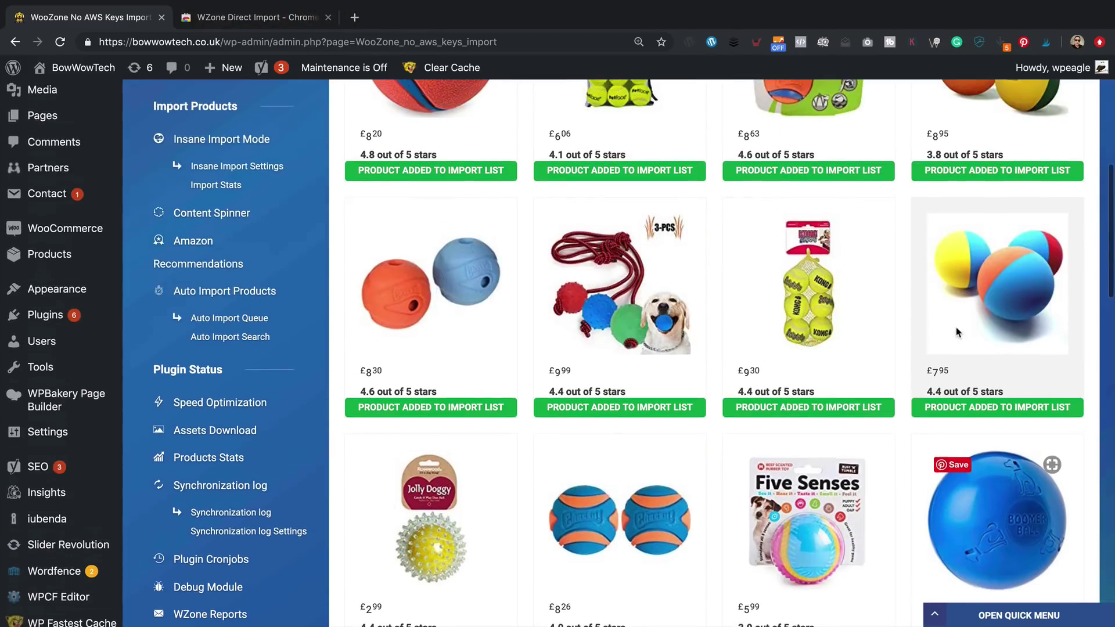
scroll(958, 332, up, 2)
scroll(957, 332, down, 2)
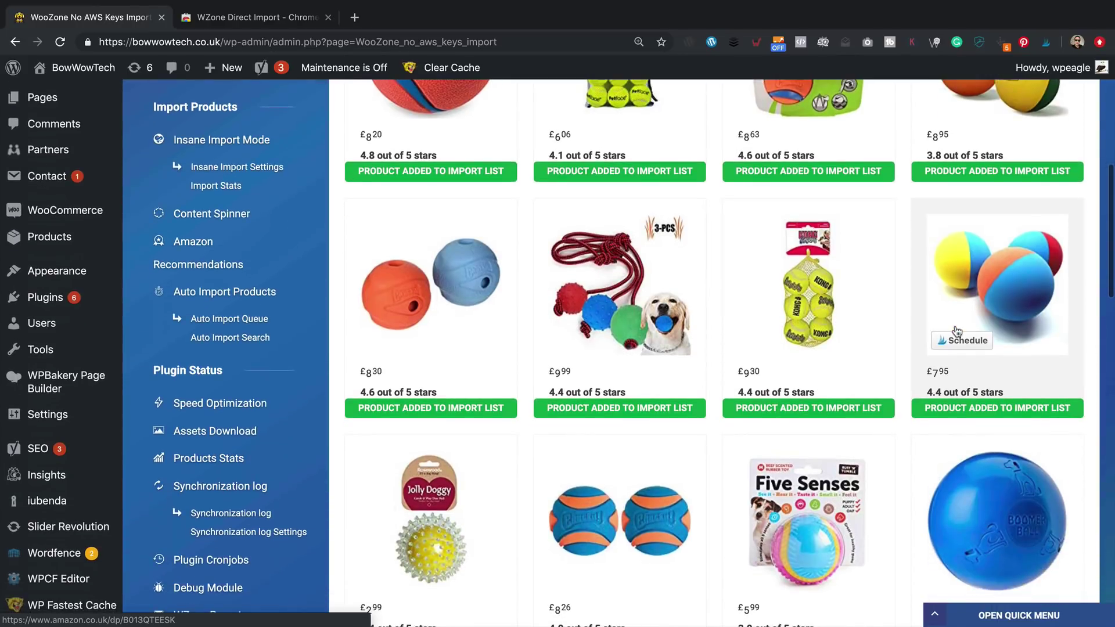
scroll(957, 332, down, 3)
scroll(957, 332, down, 5)
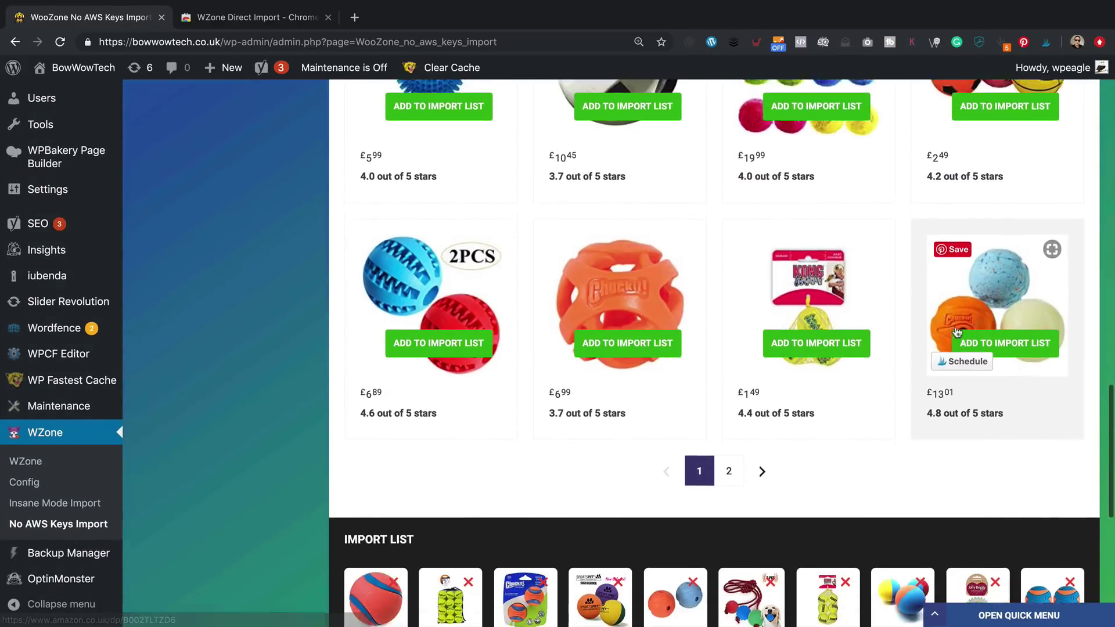
Keep Simple Product as the import type, set images to 20 and enable Spin on Import
scroll(957, 331, down, 5)
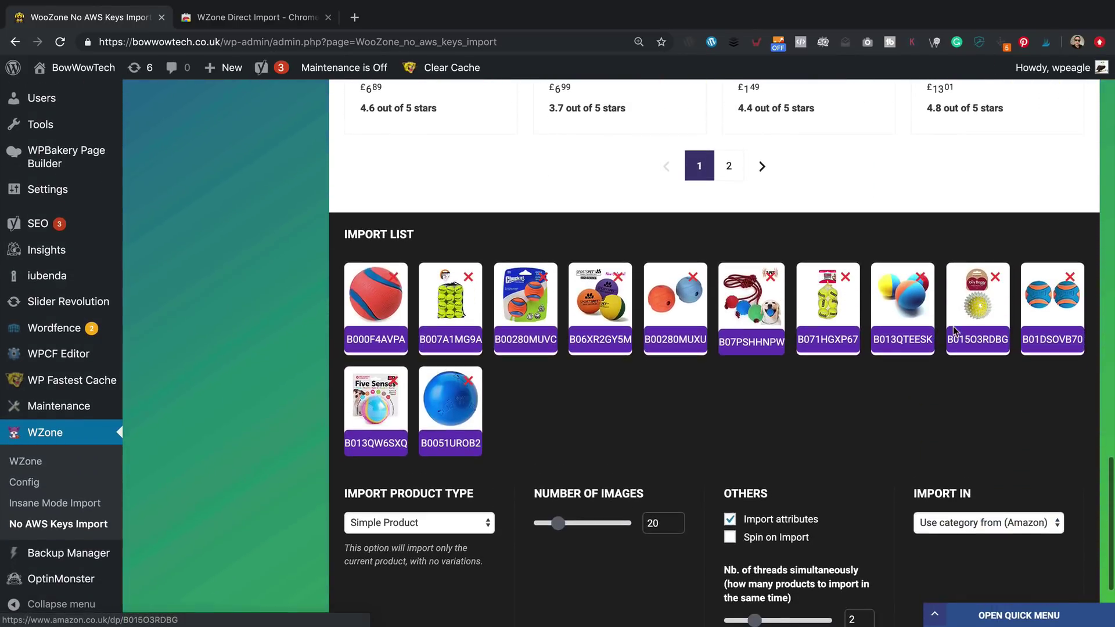
scroll(866, 424, down, 1)
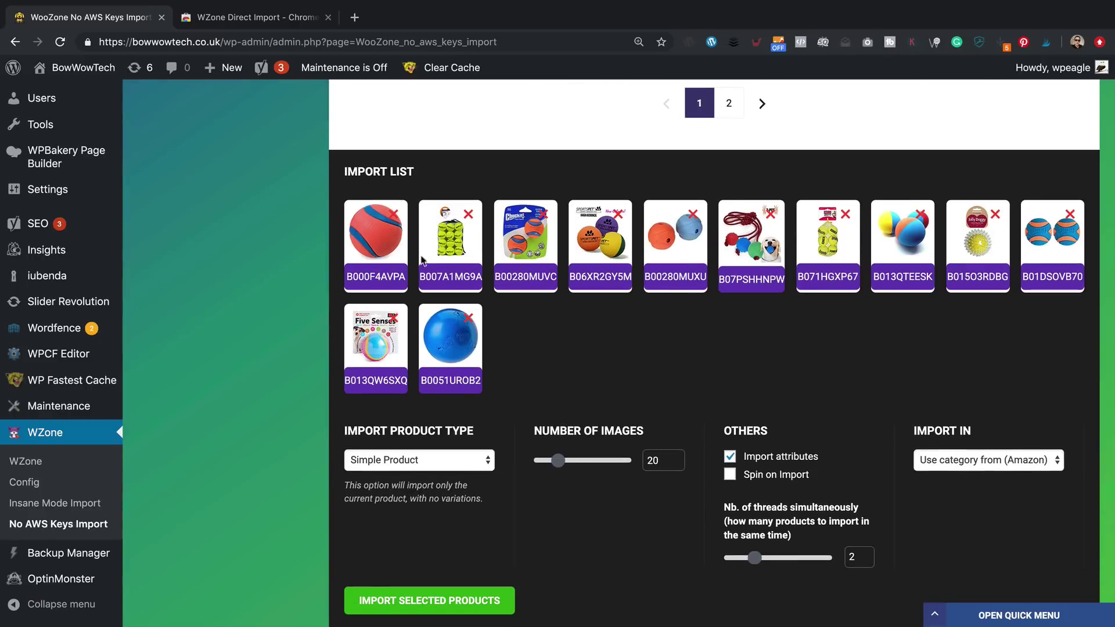
click(438, 465)
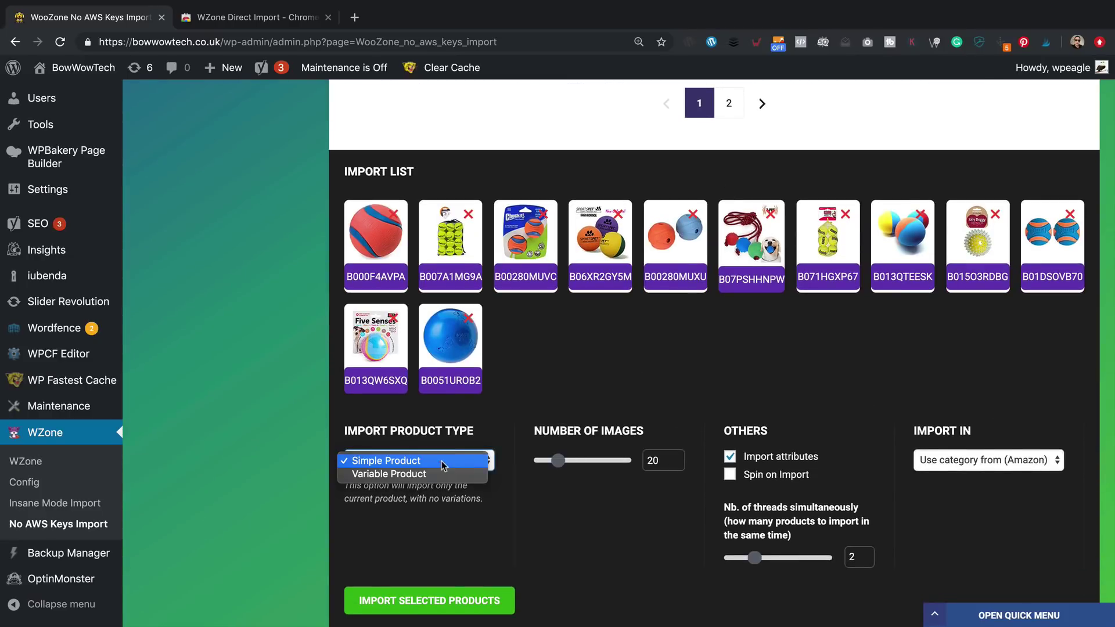
click(501, 416)
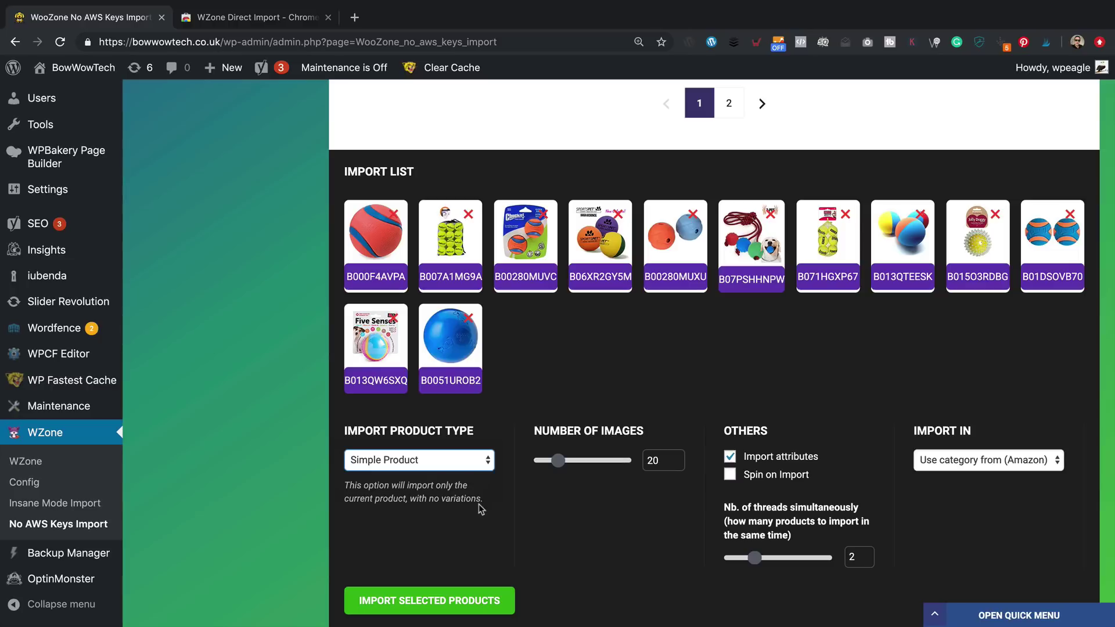
mouse_move(562, 464)
mouse_down()
mouse_move(633, 462)
mouse_move(546, 462)
mouse_move(575, 462)
mouse_move(561, 470)
mouse_up()
scroll(636, 528, down, 2)
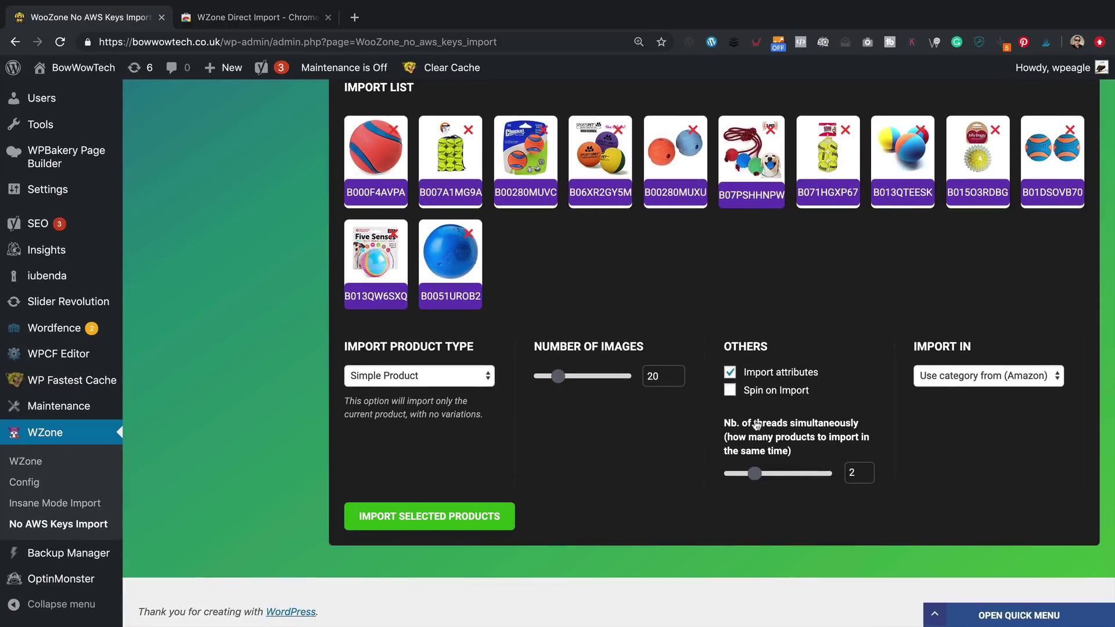
click(730, 391)
scroll(772, 389, up, 3)
scroll(781, 393, down, 2)
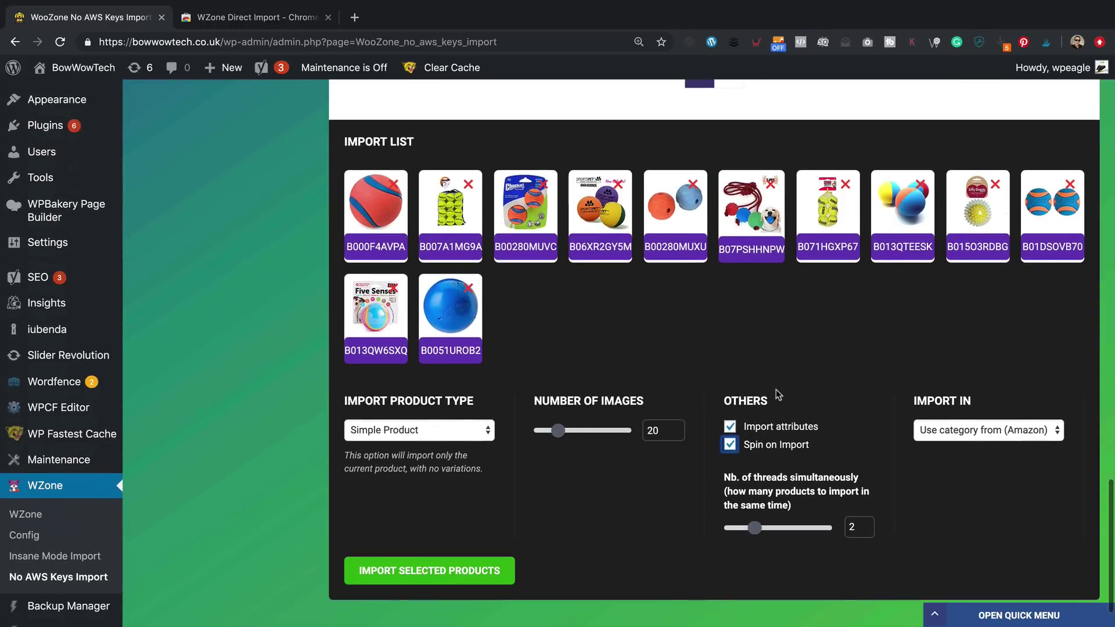
click(1016, 436)
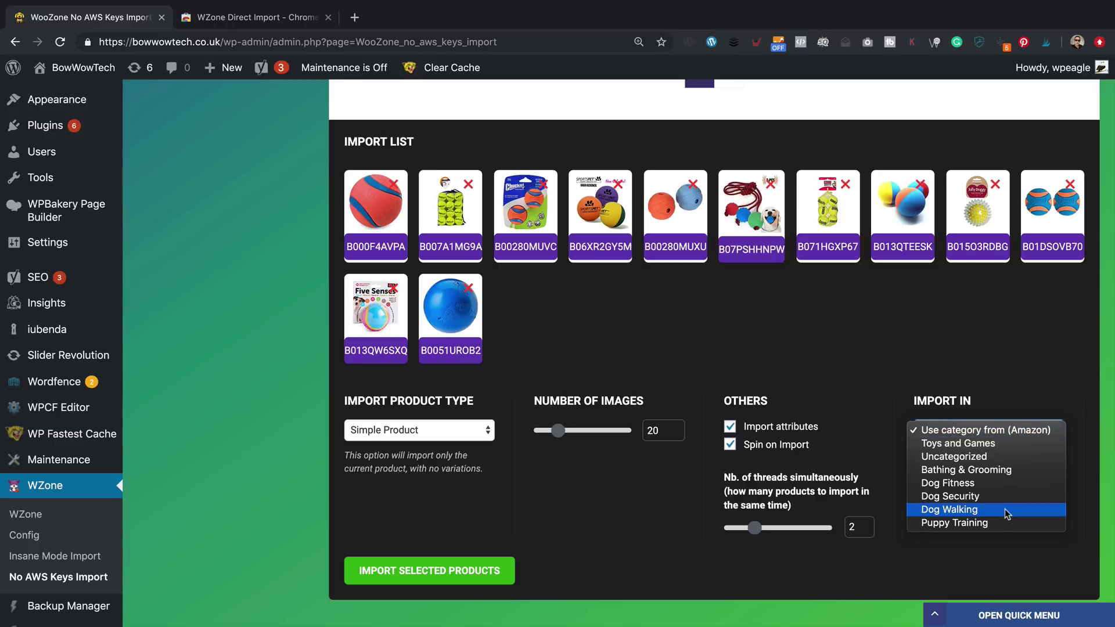
Choose Dog Fitness as the target category and import all 12 queued dog balls
click(1011, 484)
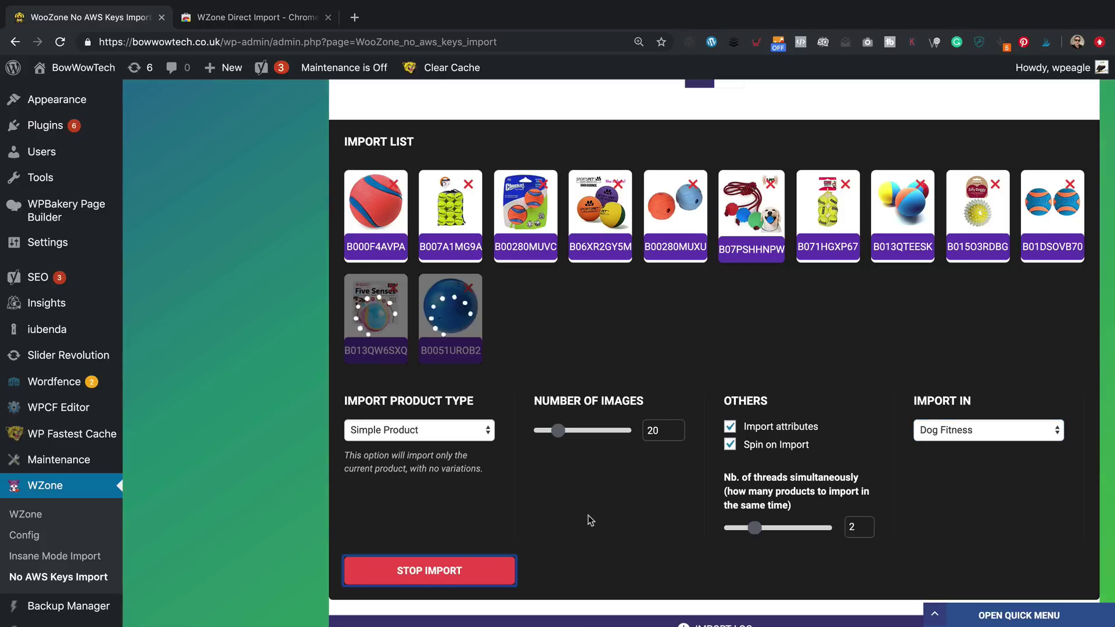
scroll(589, 519, down, 5)
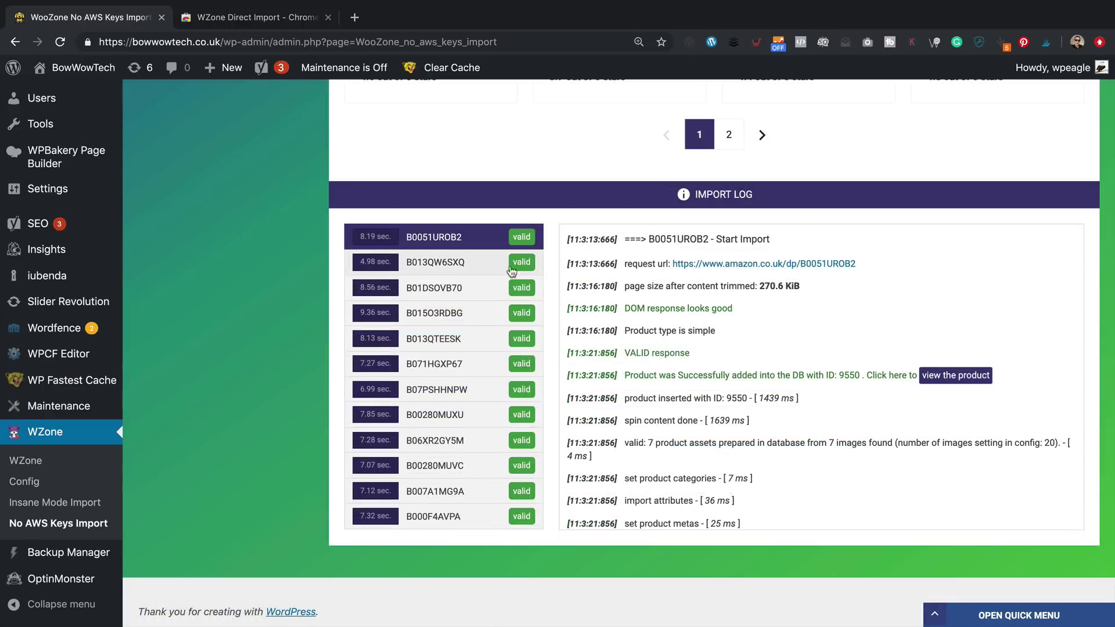
Expand the import log entries from B013QW6SXQ down to B071HGXP67
click(484, 268)
click(483, 288)
click(483, 313)
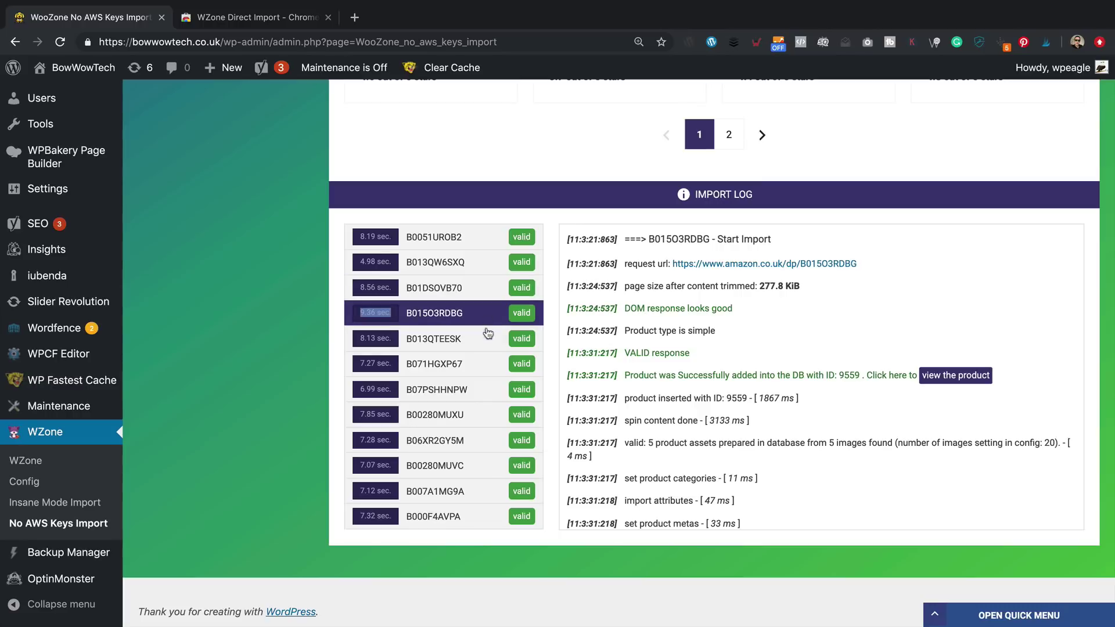
click(483, 339)
click(482, 368)
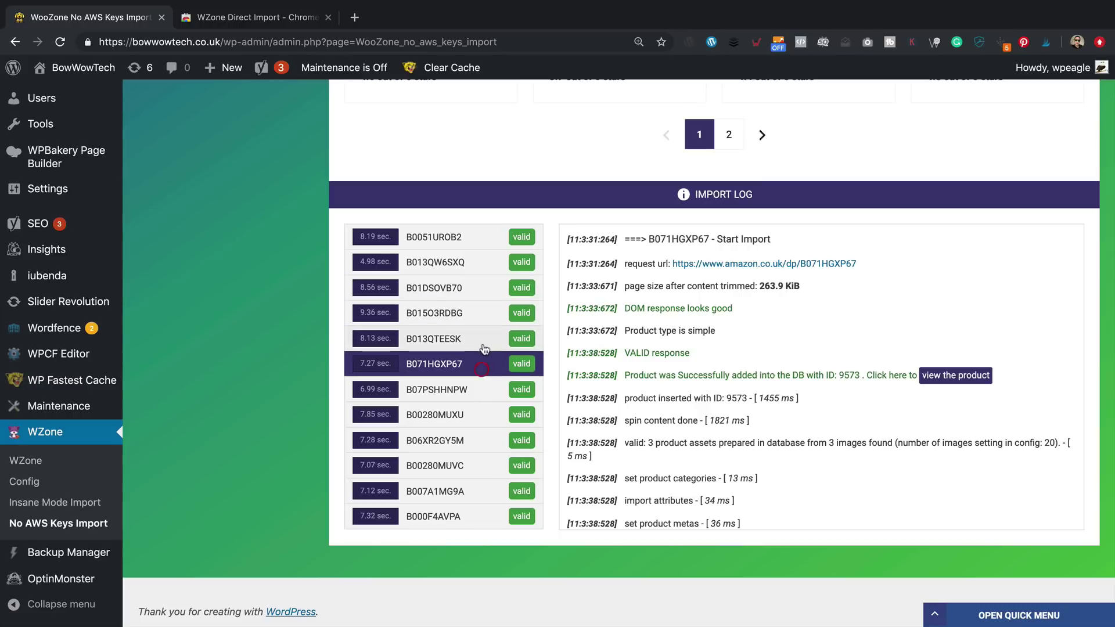
View the imported KONG Squeak Air Balls, Medium, Pack of 6 page on the storefront at £9.30
click(964, 376)
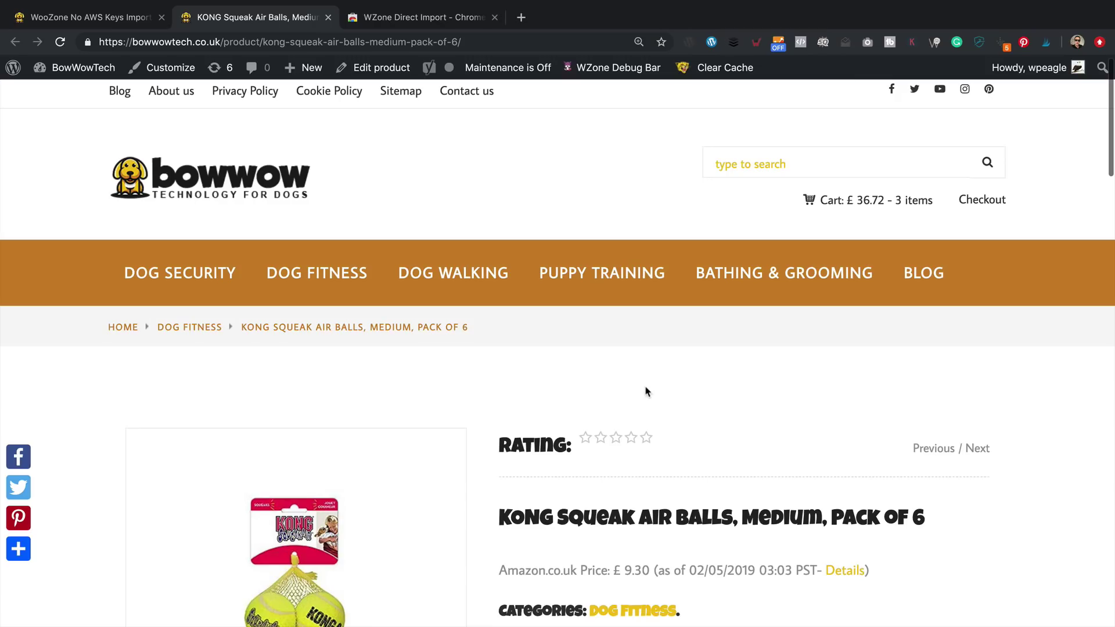
scroll(645, 391, down, 4)
scroll(578, 306, down, 9)
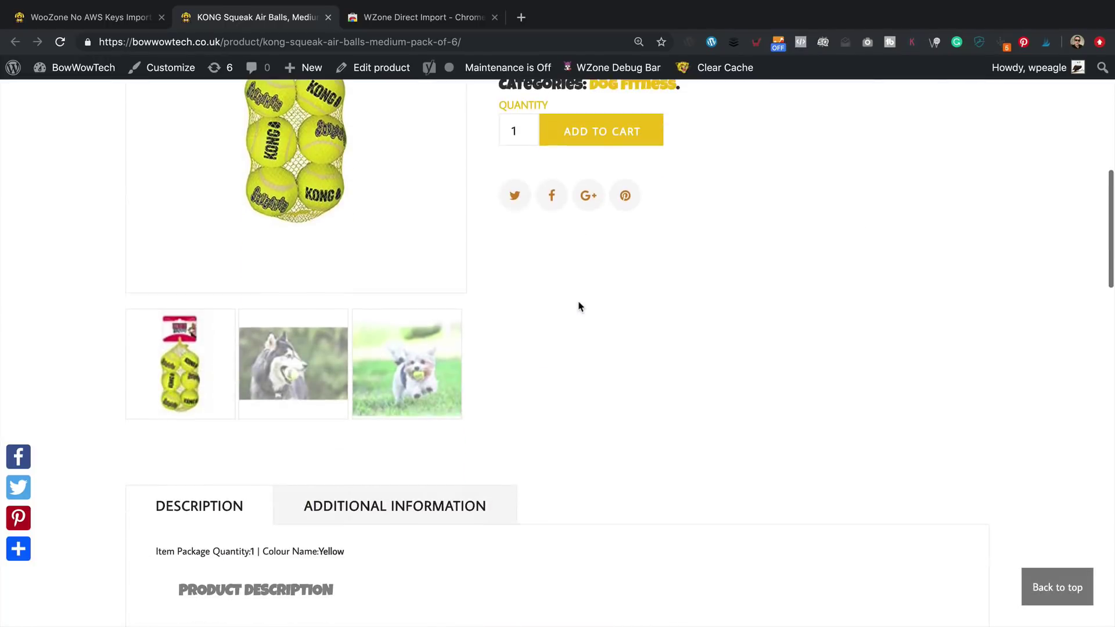
scroll(286, 368, down, 5)
scroll(303, 446, down, 7)
scroll(428, 429, up, 20)
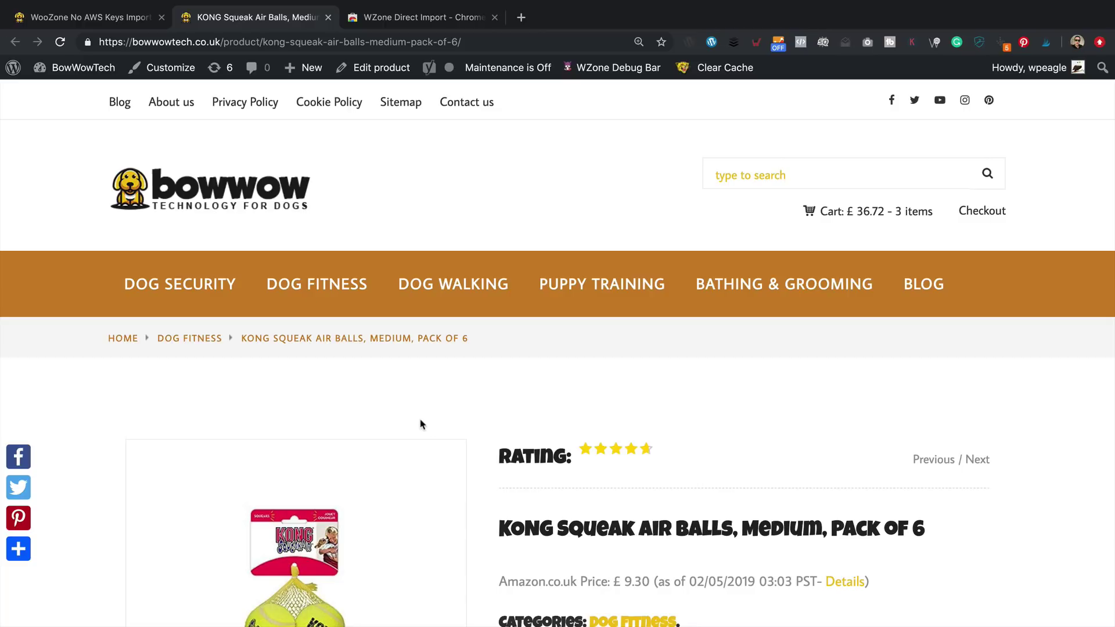
Replace the search term with 'dog coat', search, and scroll down to the camo coat card
click(120, 23)
scroll(555, 313, up, 10)
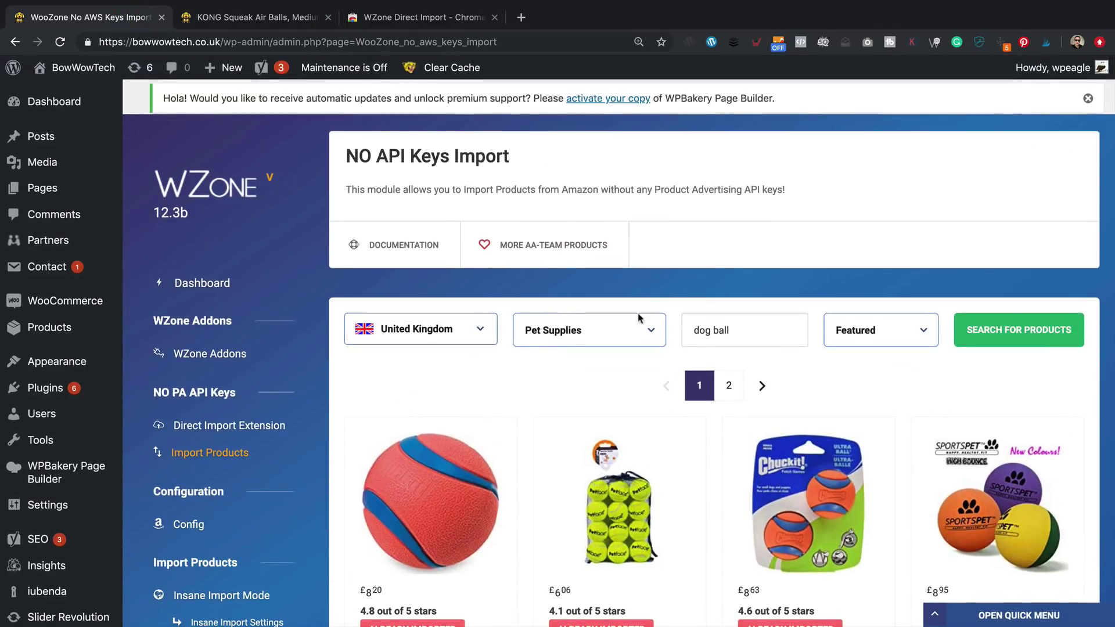
drag(757, 323, 668, 324)
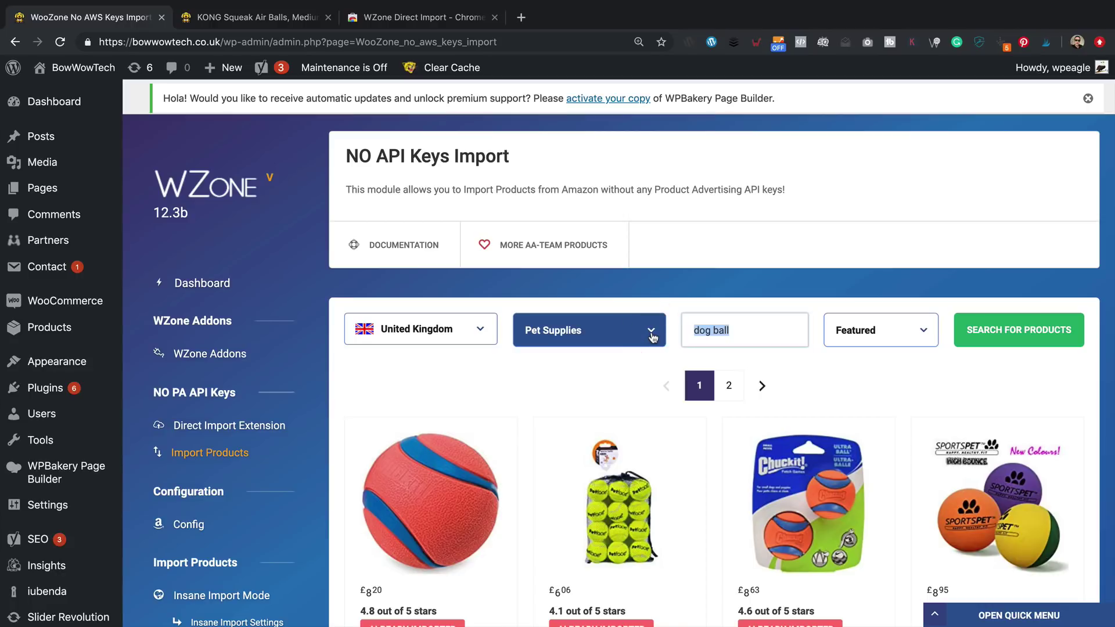
text(do)
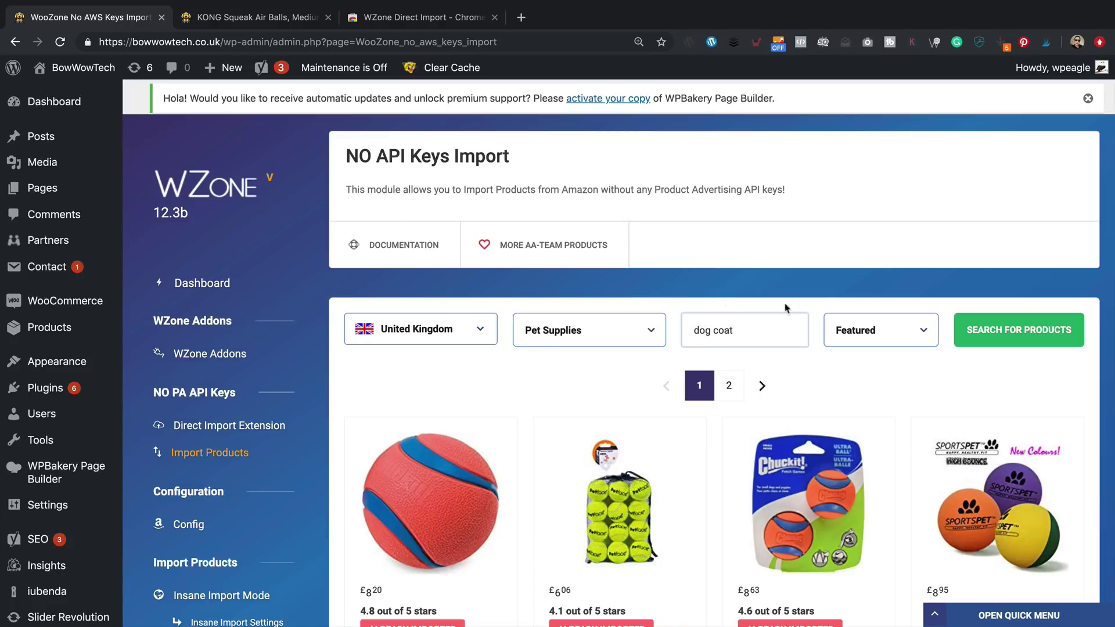
click(1020, 330)
scroll(715, 412, down, 10)
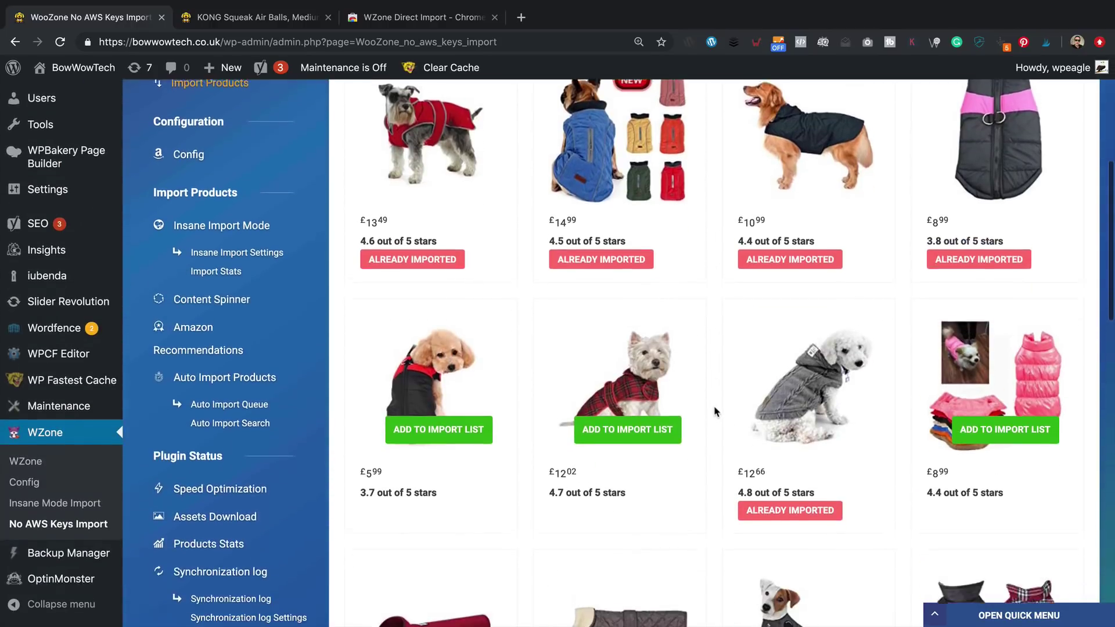
scroll(714, 411, down, 4)
scroll(714, 411, down, 5)
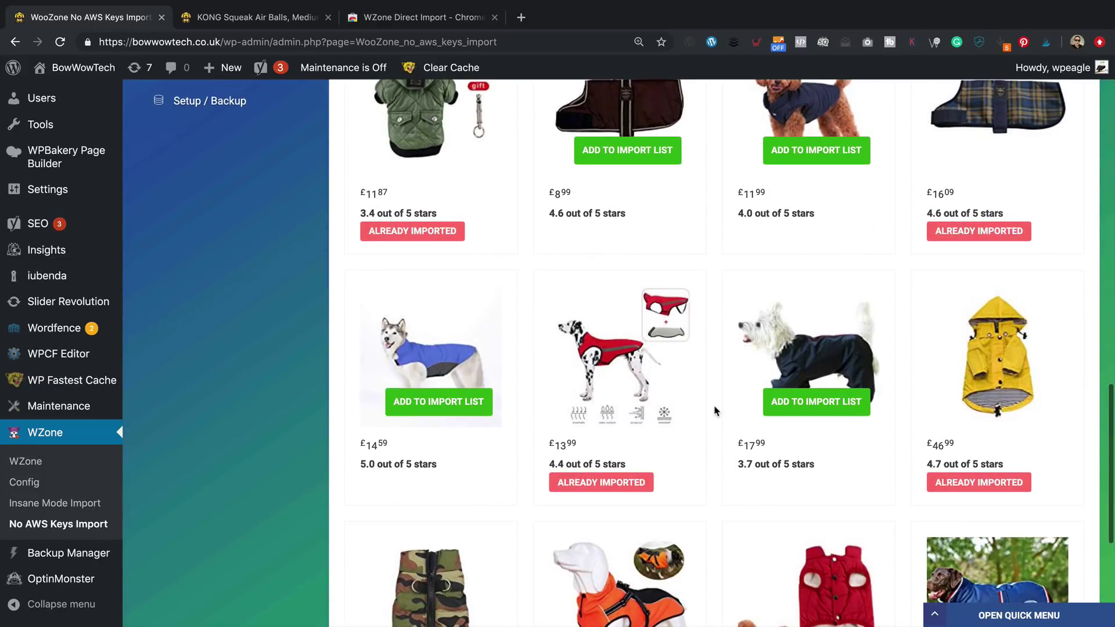
scroll(714, 411, down, 4)
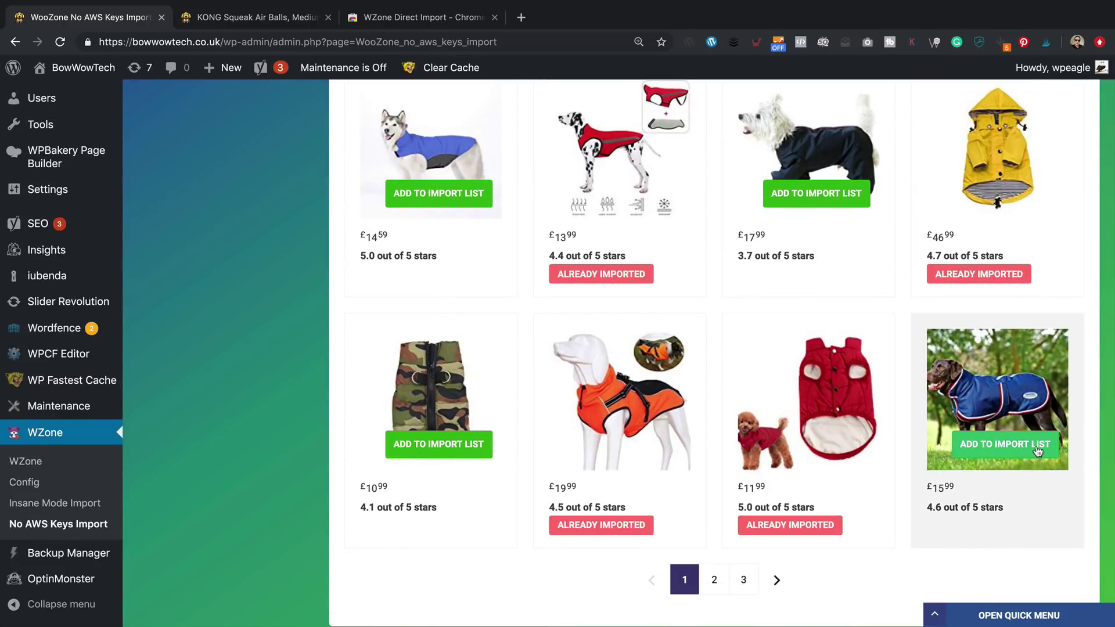
Queue the camo coat as a Variable Product with 99 variations and Spin on Import
click(472, 465)
scroll(482, 437, down, 8)
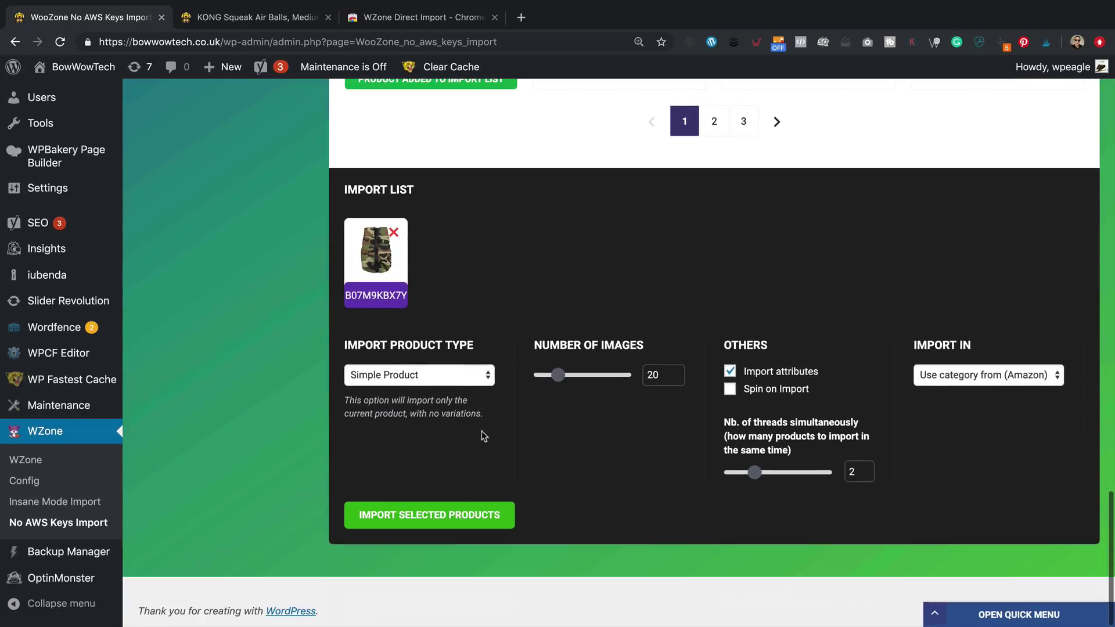
click(462, 376)
click(462, 388)
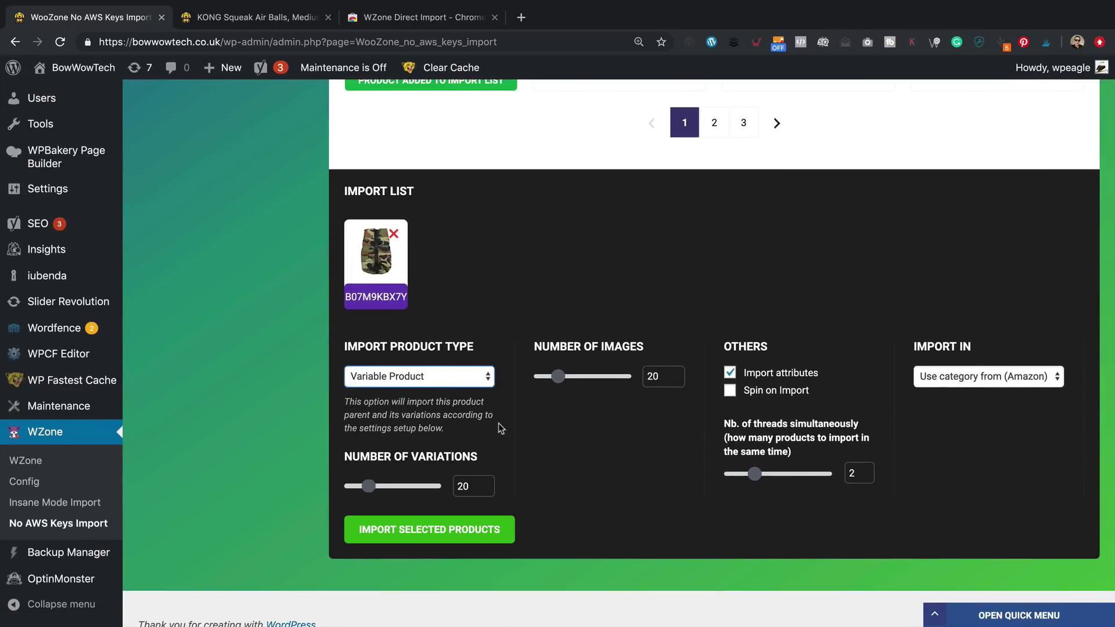
drag(368, 486, 434, 486)
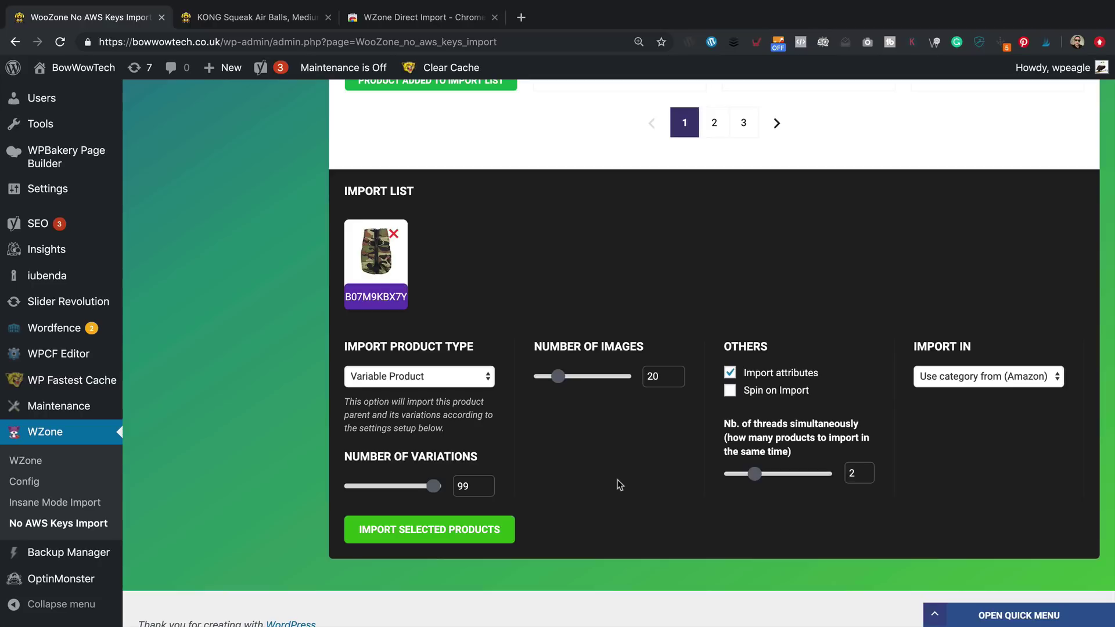
click(753, 394)
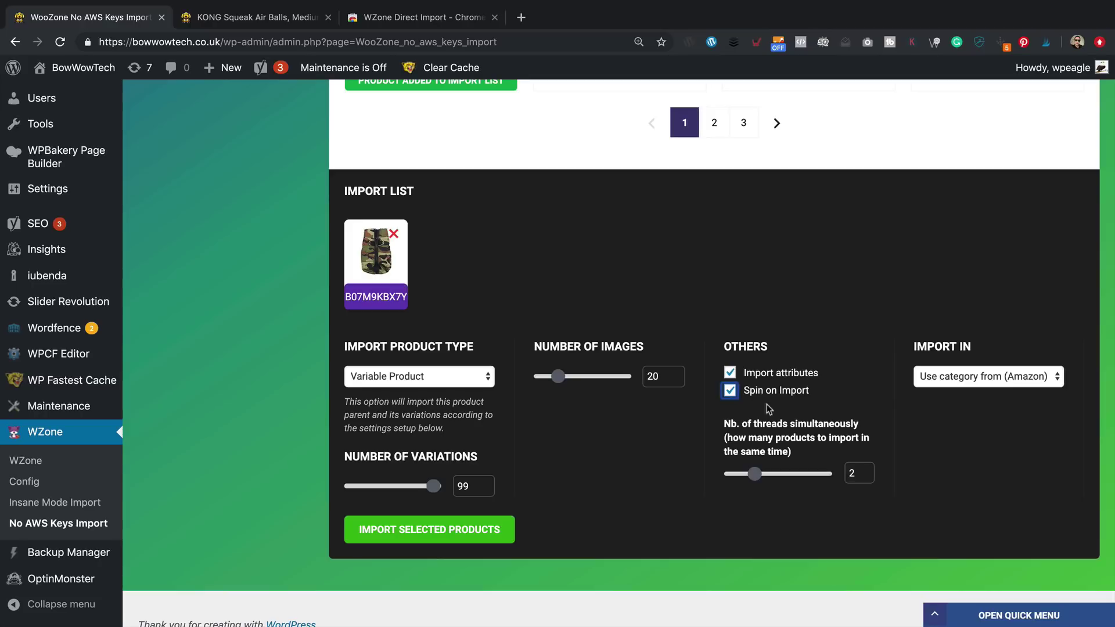
Import the camo coat into the Dog Walking category
click(1027, 378)
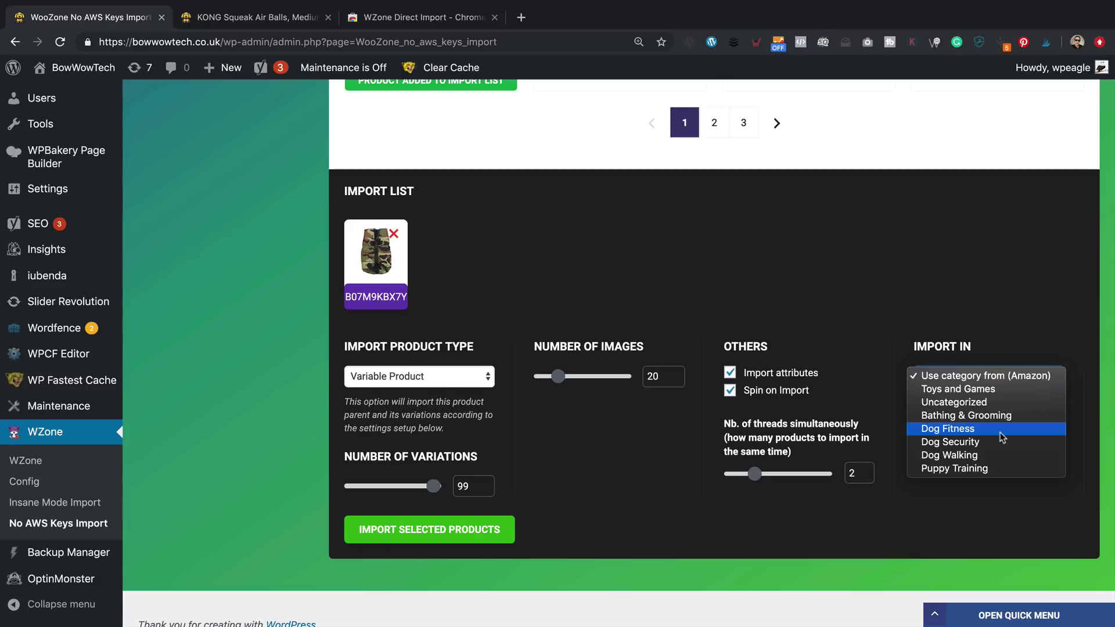
click(995, 456)
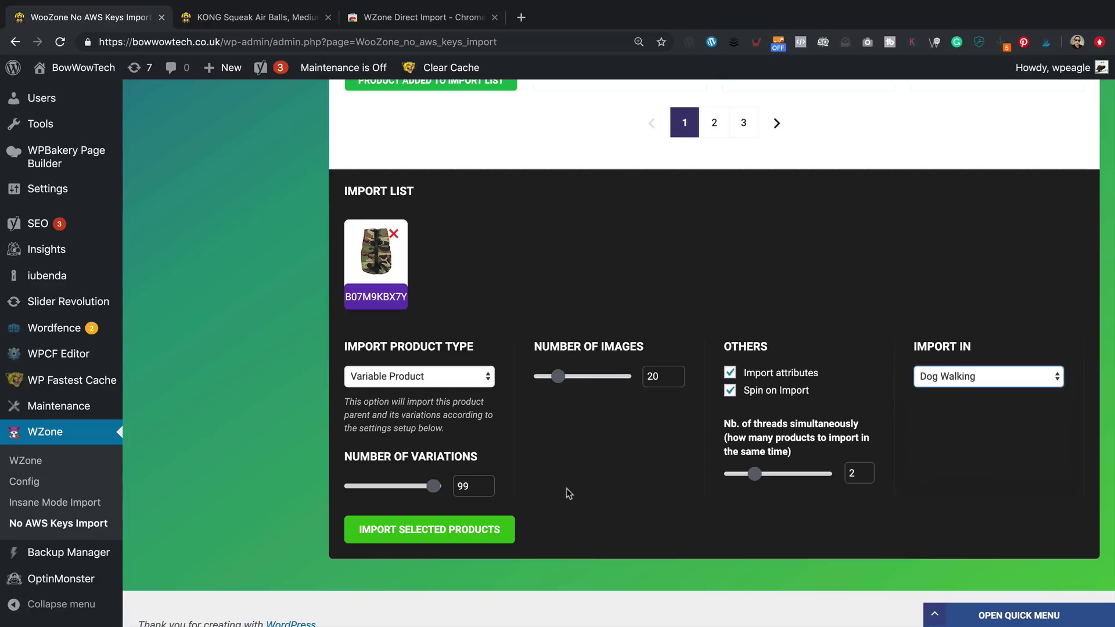
click(436, 530)
scroll(634, 464, down, 3)
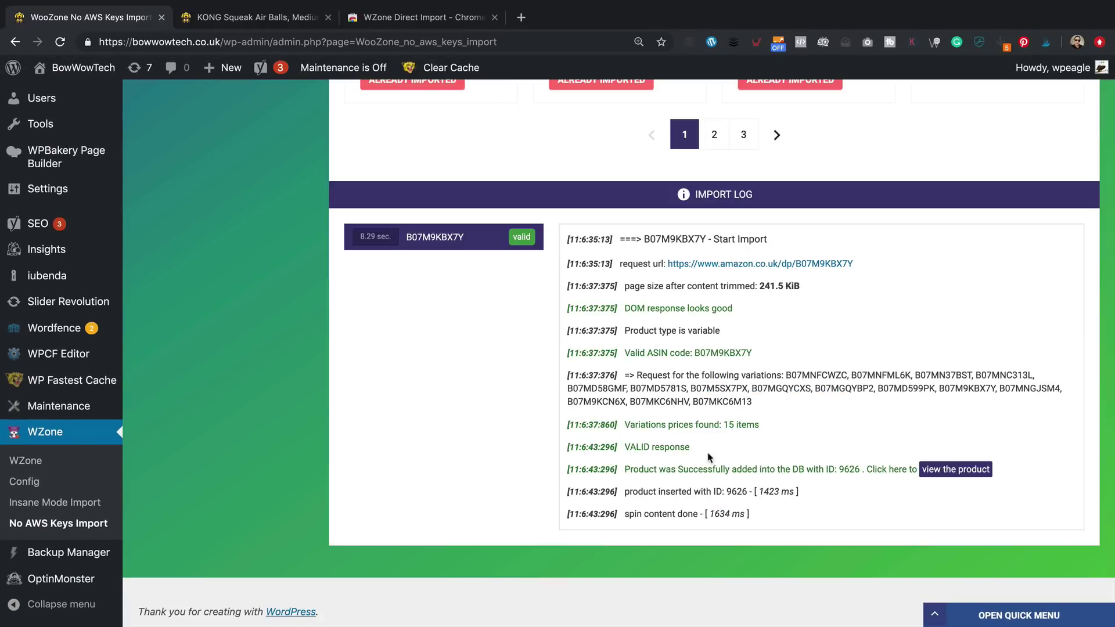
Open the imported dog winter jacket's product page and preview its Camo and Bowknot patterns
click(969, 472)
scroll(641, 447, down, 4)
click(604, 420)
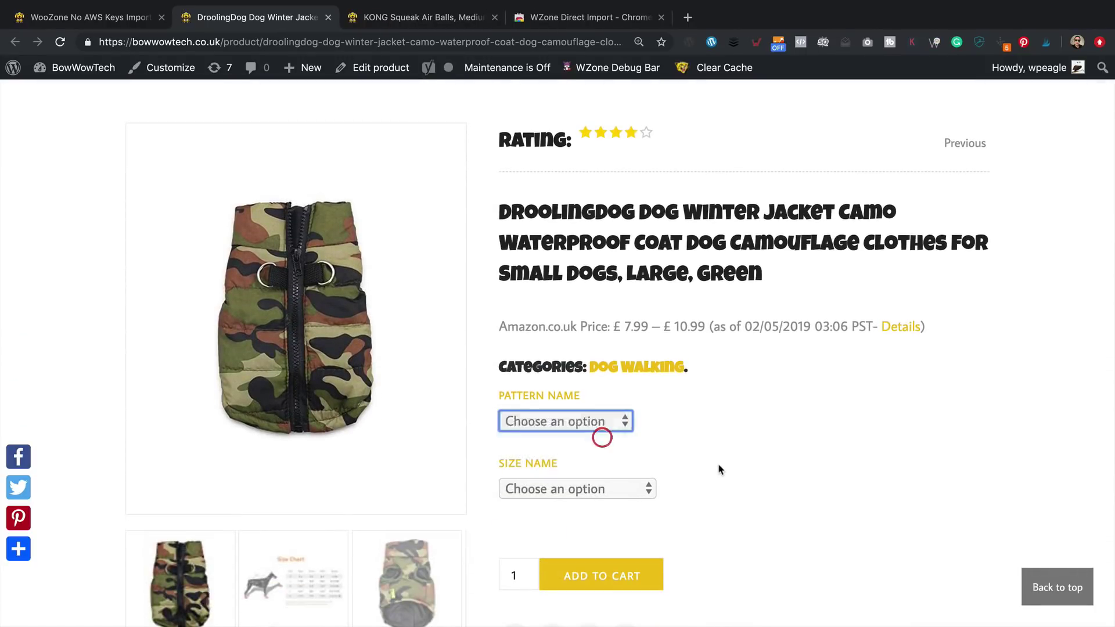
click(601, 438)
click(607, 420)
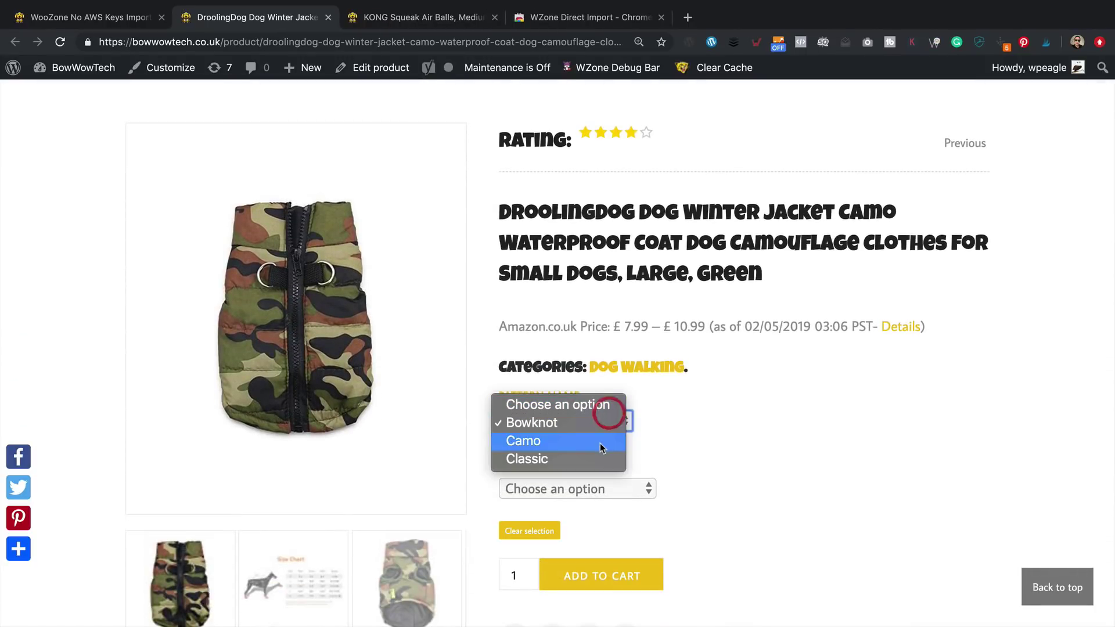
click(601, 438)
click(610, 423)
click(604, 403)
Choose size Large (8.8-13.2lb) and the Classic pattern, then add the jacket to the cart
click(619, 487)
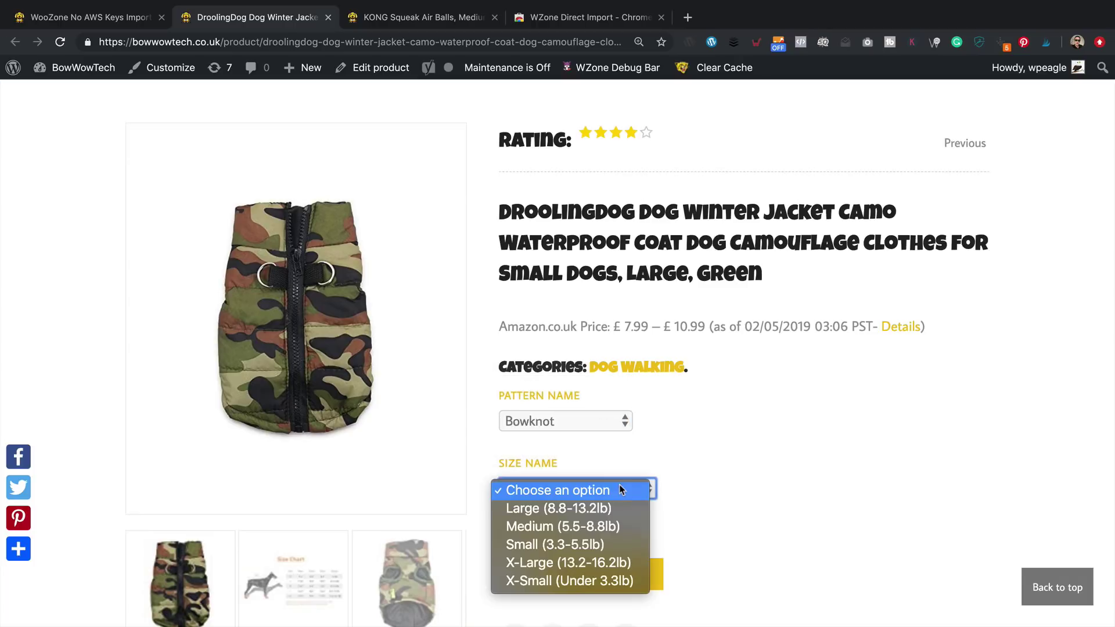
click(618, 506)
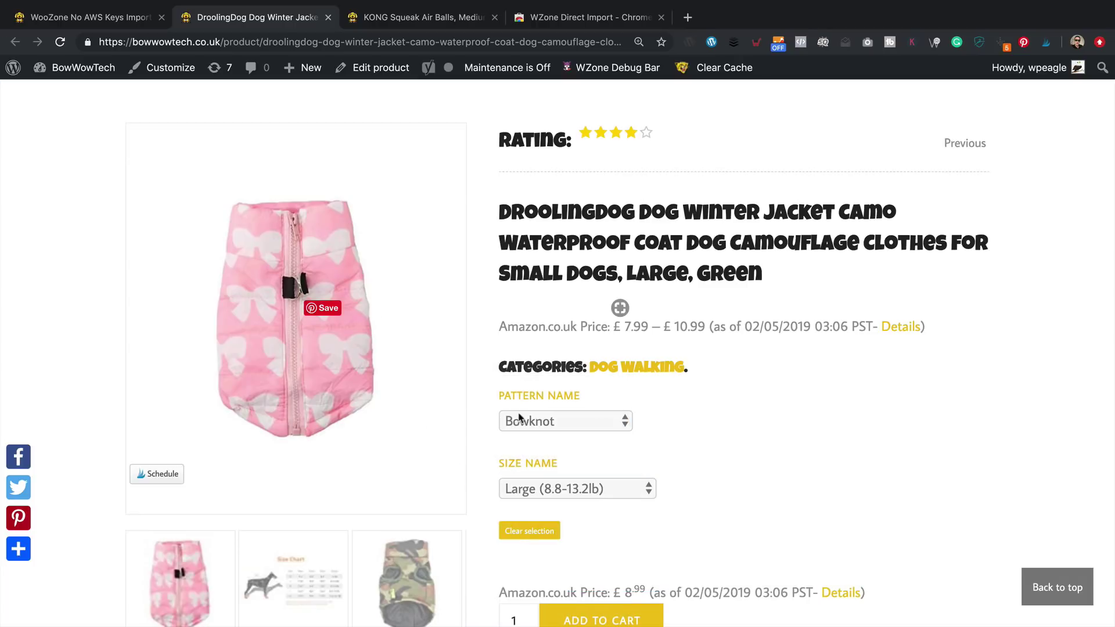
scroll(435, 352, down, 3)
click(581, 297)
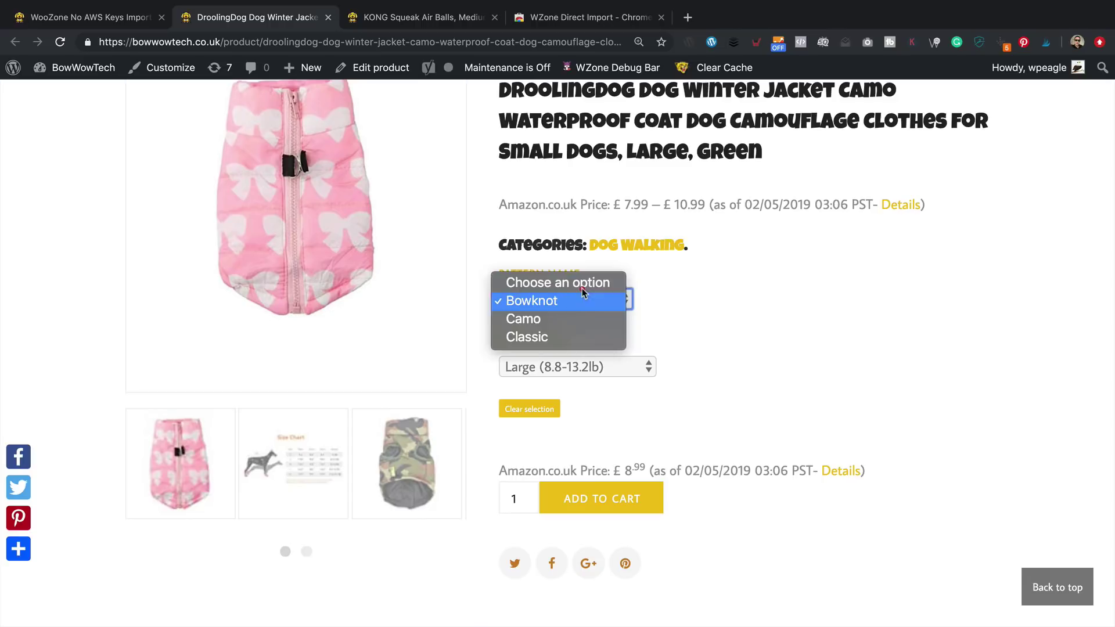
click(580, 338)
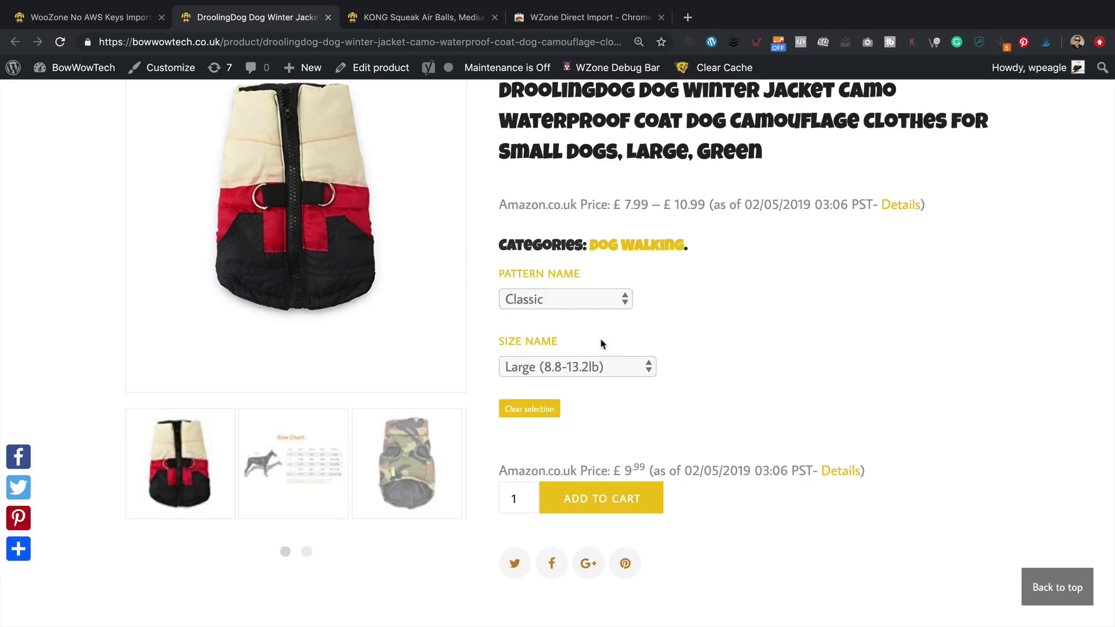
click(623, 500)
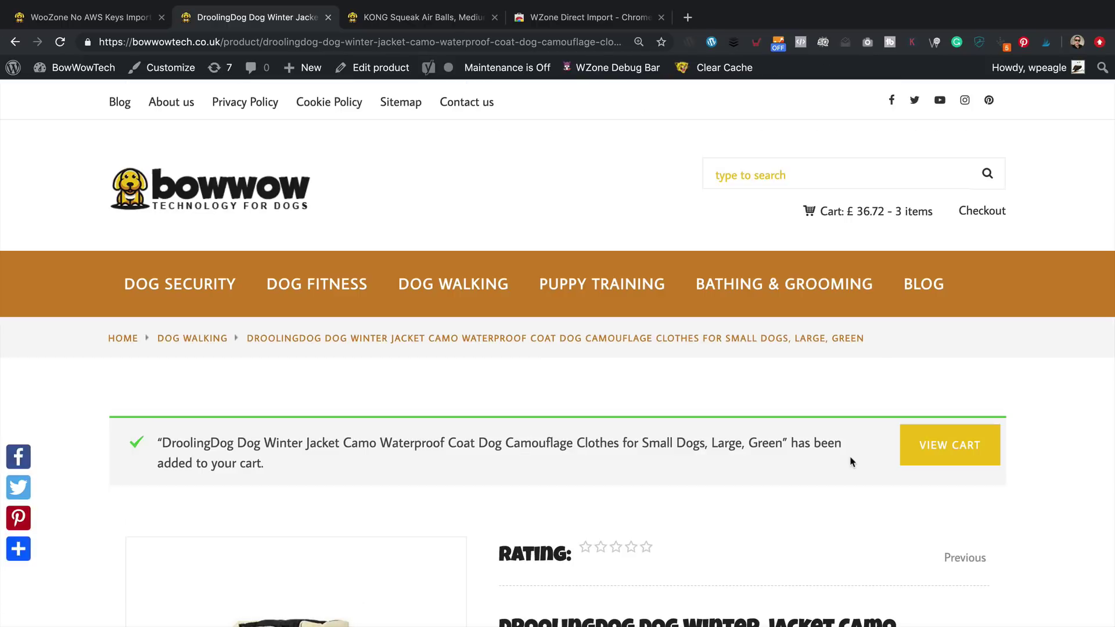
Remove the grooming gloves and Wahl hairdryer from the cart, then proceed to checkout with the jacket
scroll(851, 462, down, 3)
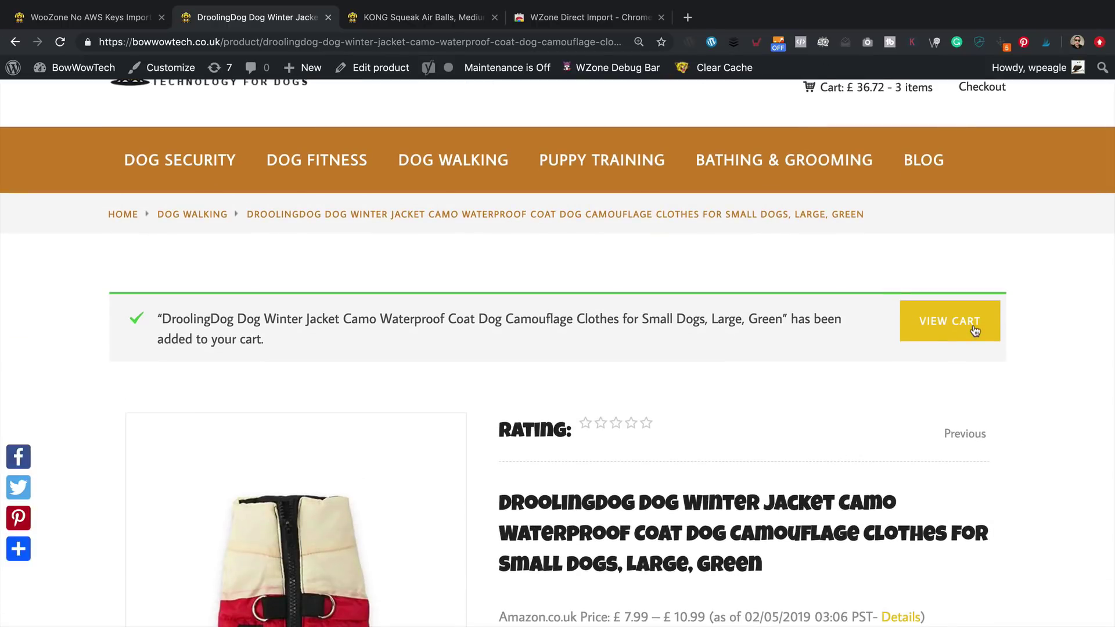
click(975, 331)
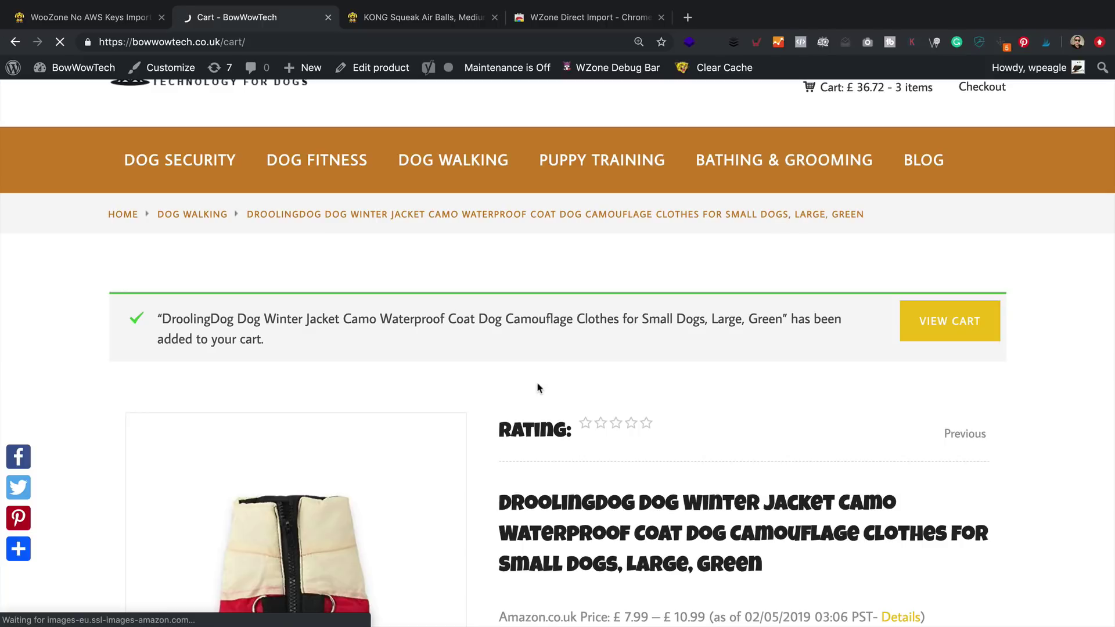
scroll(538, 388, down, 5)
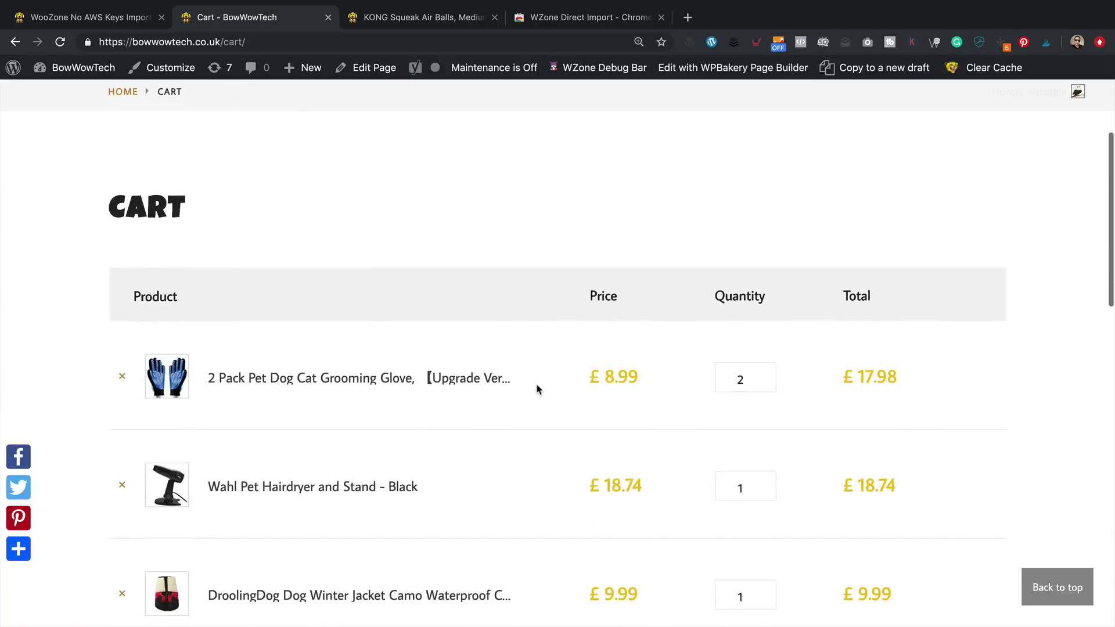
scroll(538, 388, down, 2)
click(122, 284)
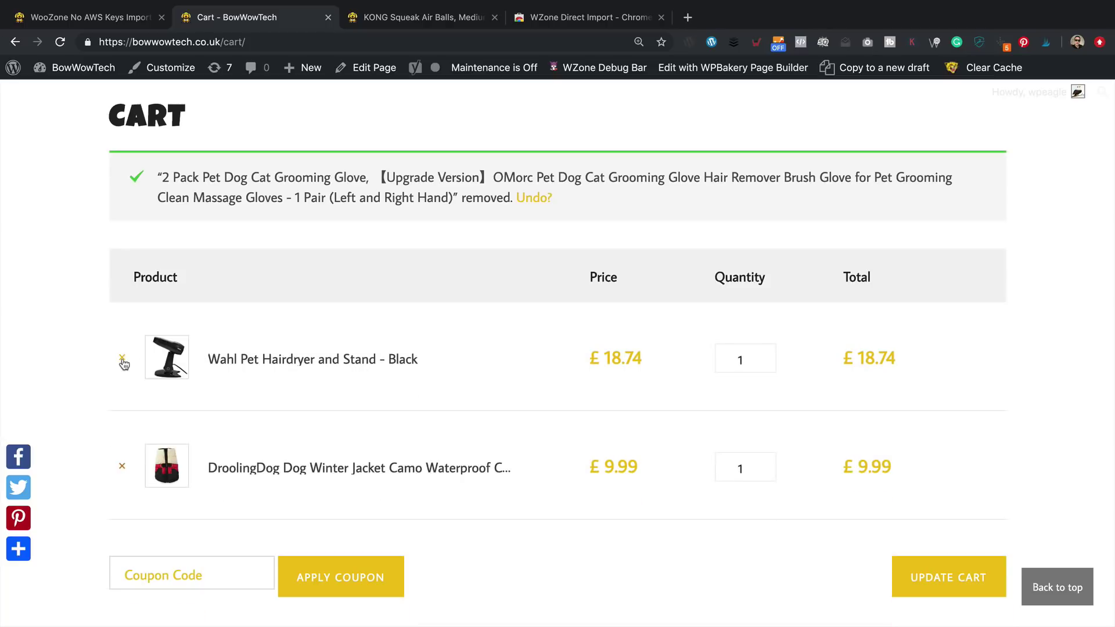
click(122, 359)
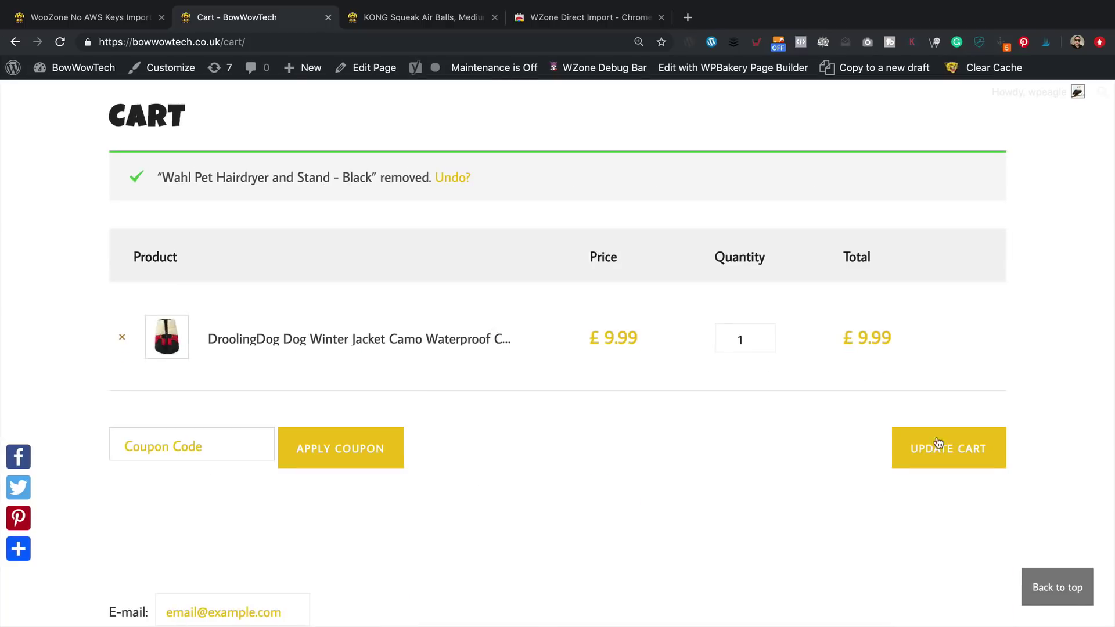
scroll(762, 418, down, 5)
click(210, 600)
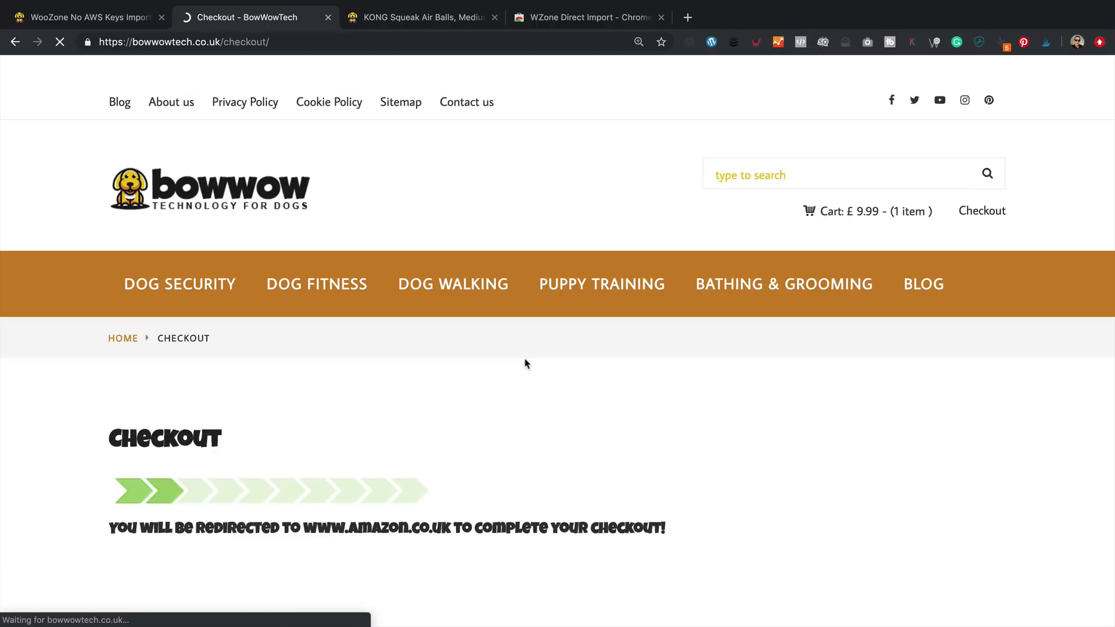
Scroll the checkout page to the notice redirecting the £9.99 jacket order to Amazon.co.uk
scroll(525, 364, down, 2)
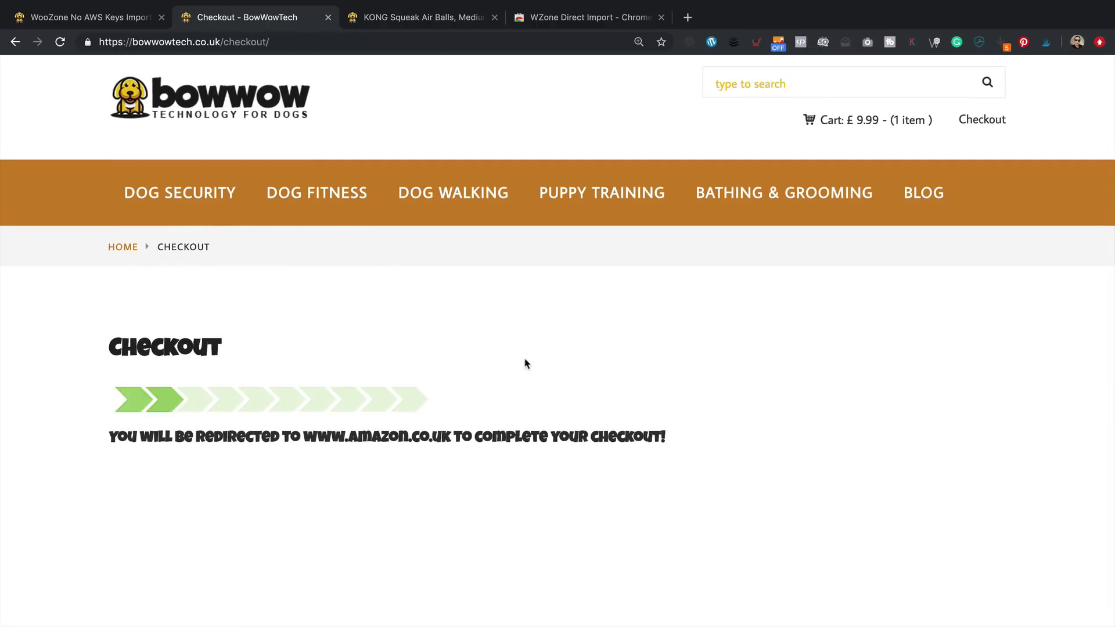